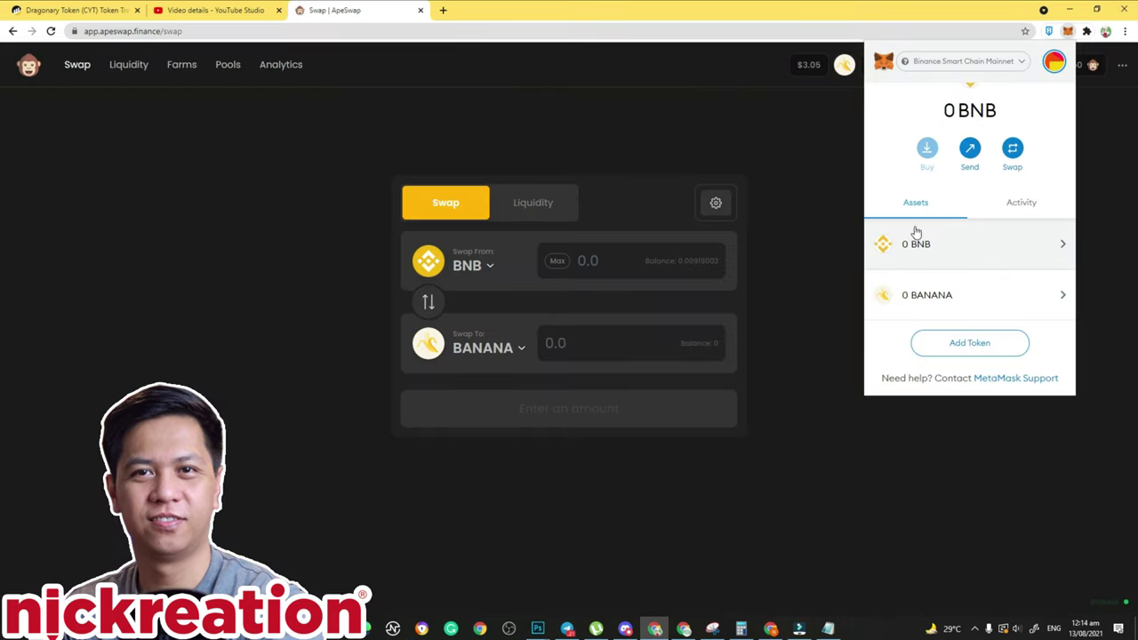
Switch the MetaMask wallet to the Dragonary account
left_click(1056, 64)
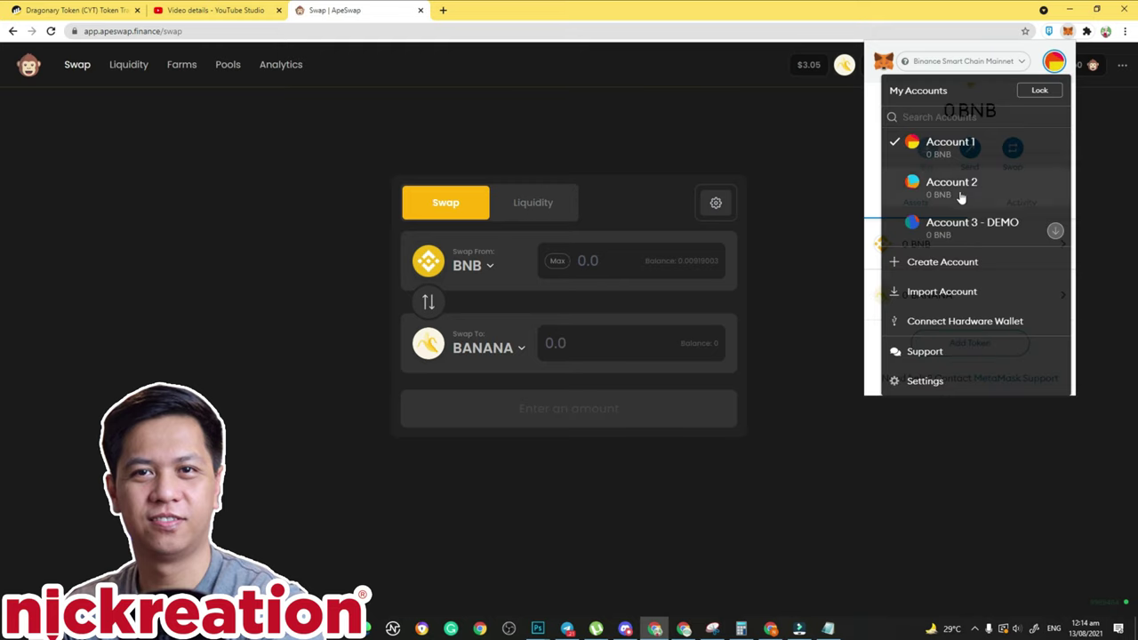
scroll(965, 191, "down", 5)
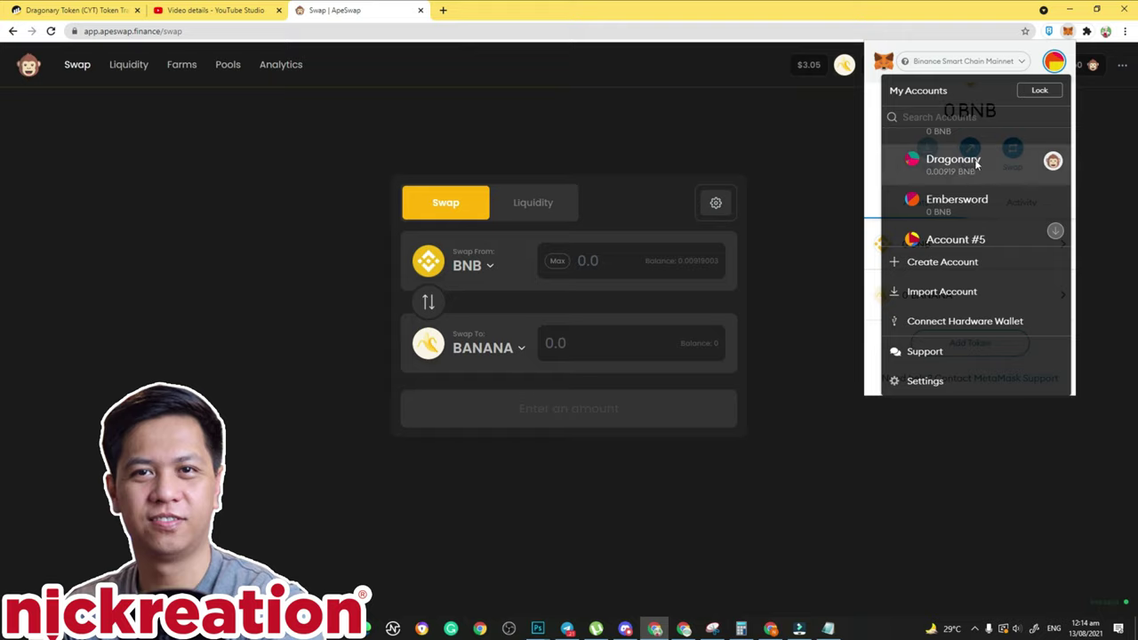
left_click(978, 161)
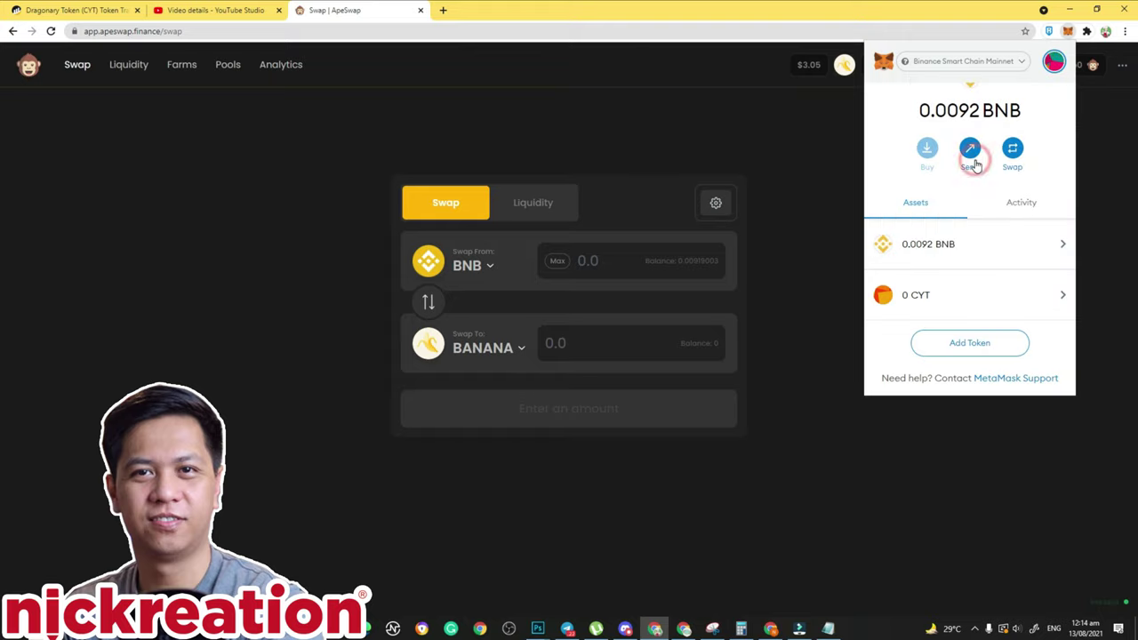
Open the Dragonary account's CYT asset and examine the details of its Send CYT transaction
left_click(1003, 290)
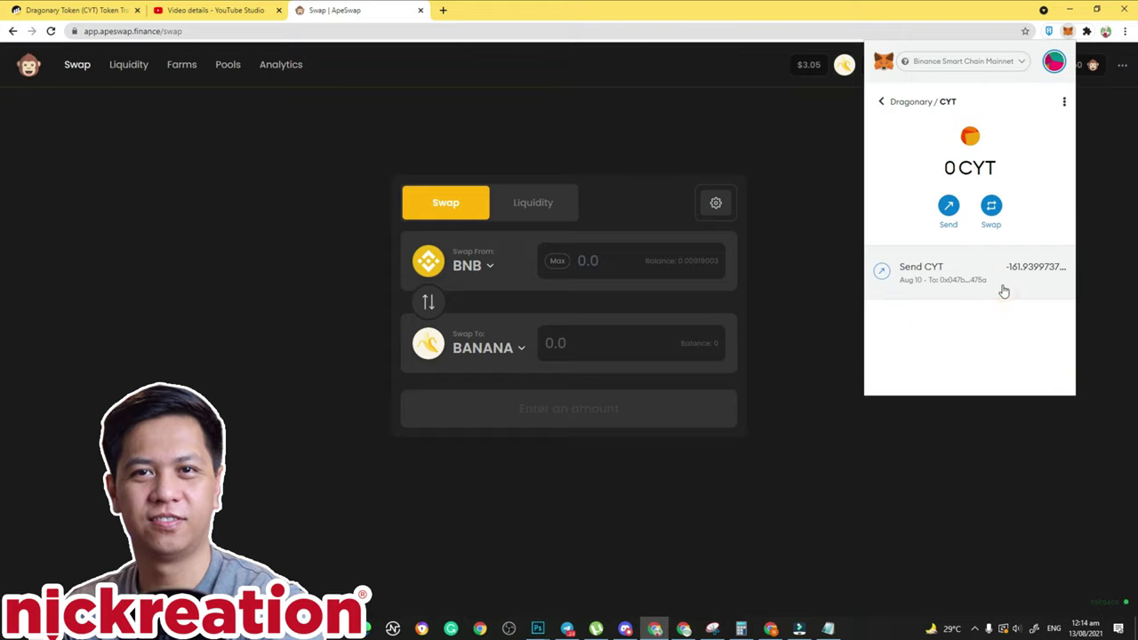
left_click(1045, 267)
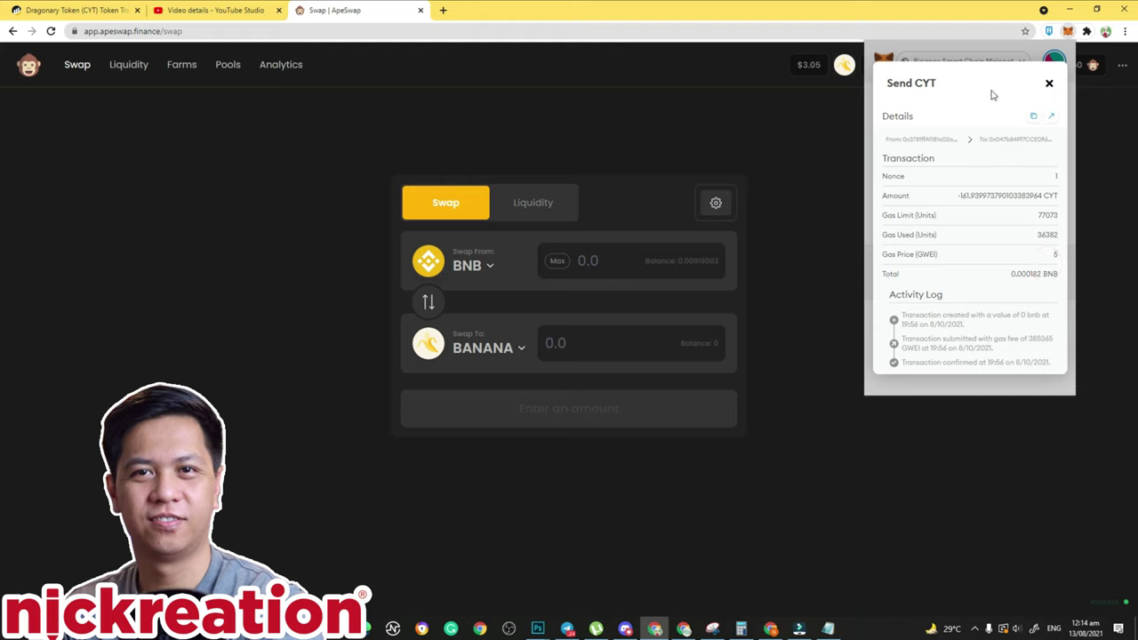
left_click(1051, 84)
View the Dragonary account's details, close them and open the CYT token in the block explorer
left_click(1065, 107)
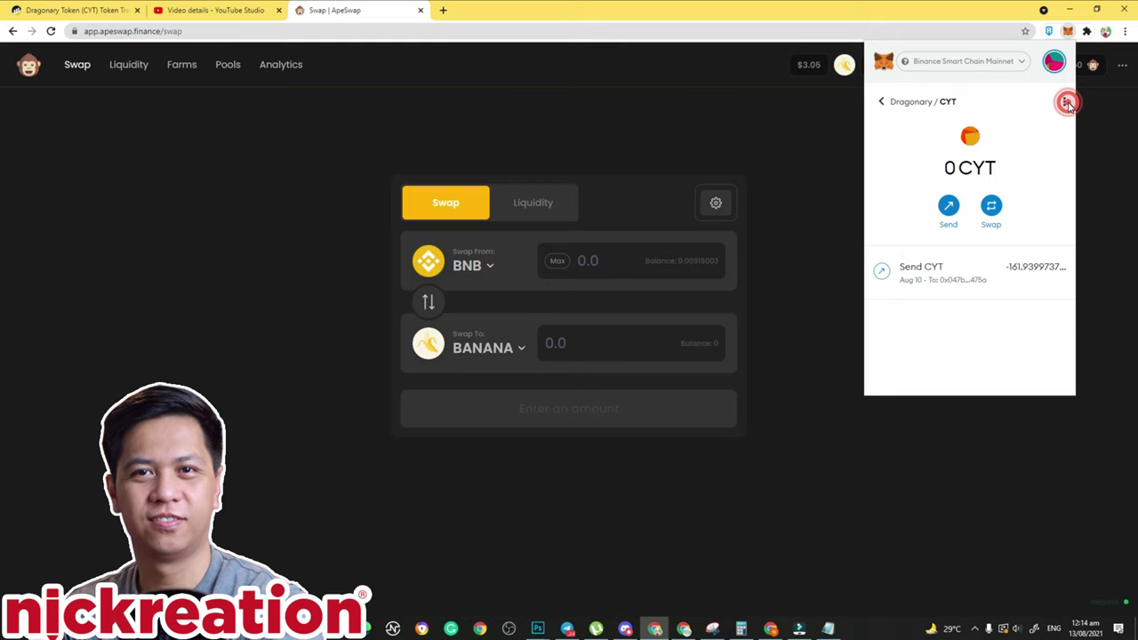
left_click(1064, 101)
left_click(1003, 125)
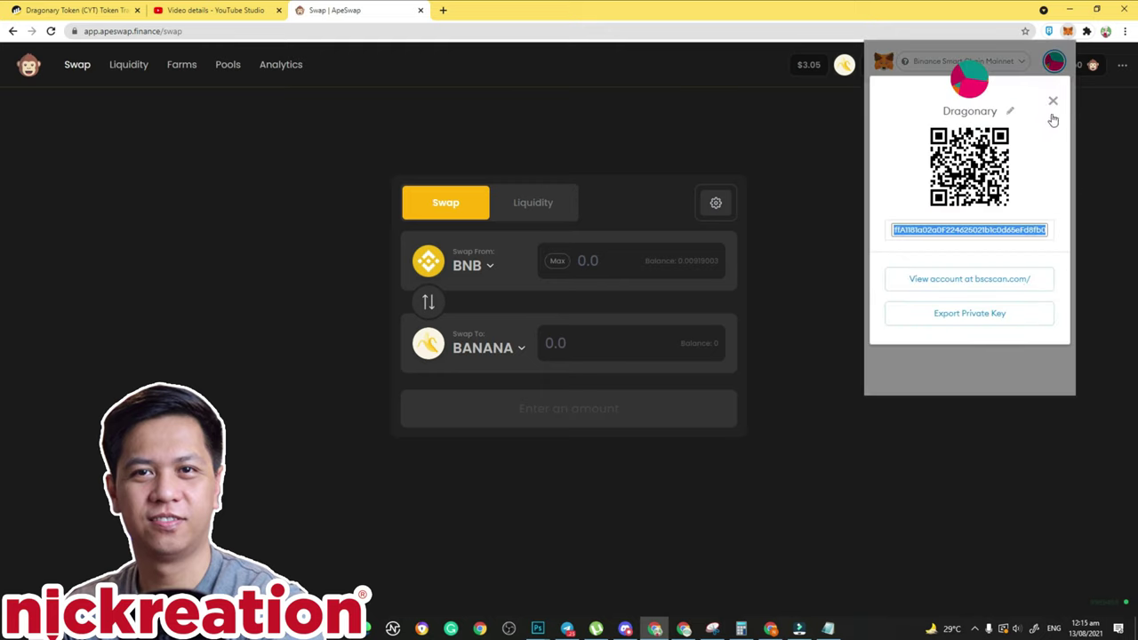
left_click(1056, 103)
left_click(1062, 104)
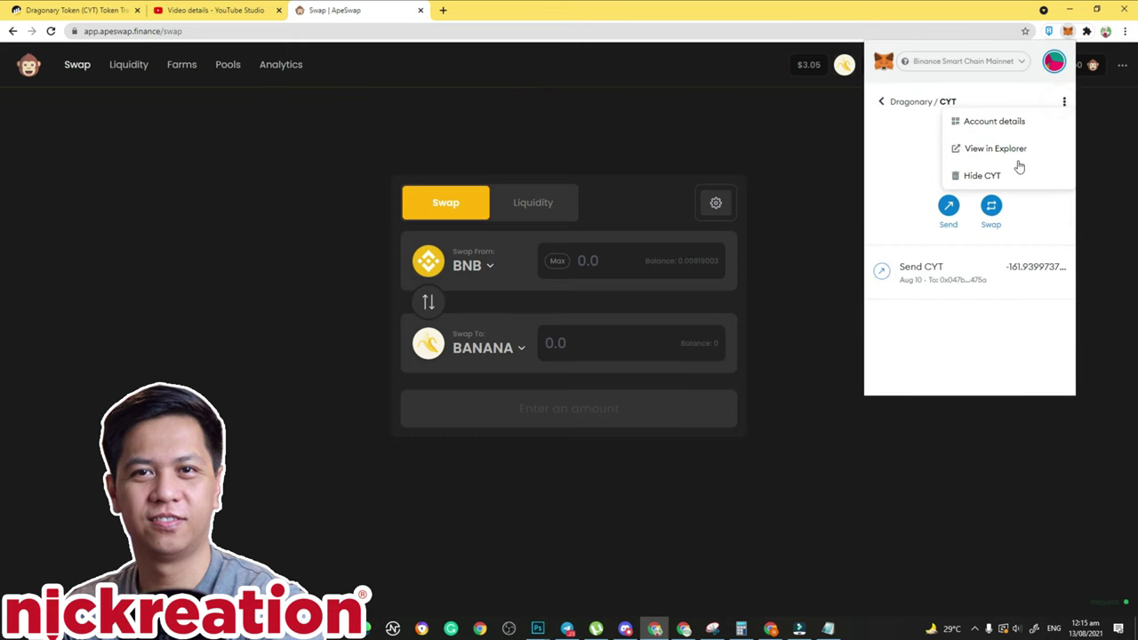
left_click(1014, 150)
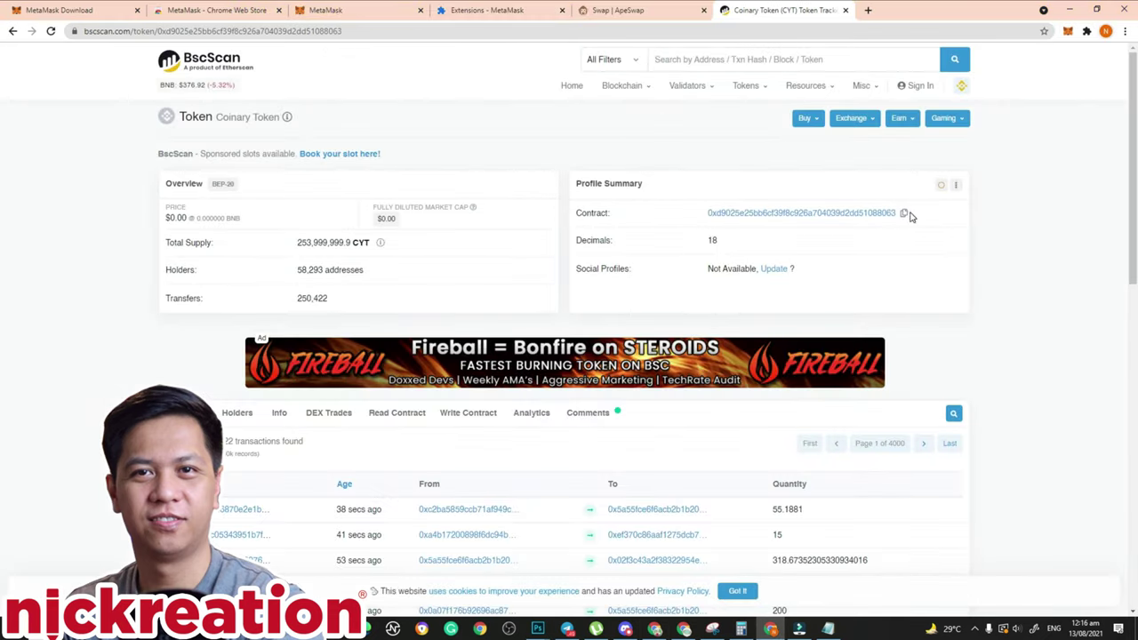
Copy the Coinary Token contract address from BscScan and enter it for a new custom token in MetaMask's Account 1
left_click(907, 212)
left_click(904, 213)
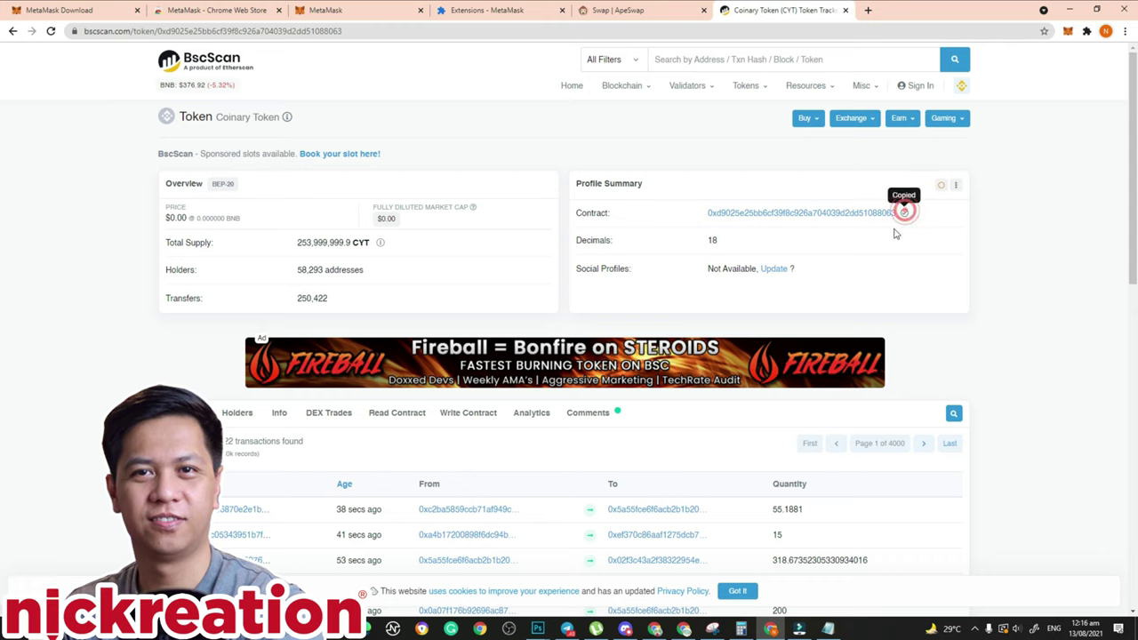
left_click(1068, 30)
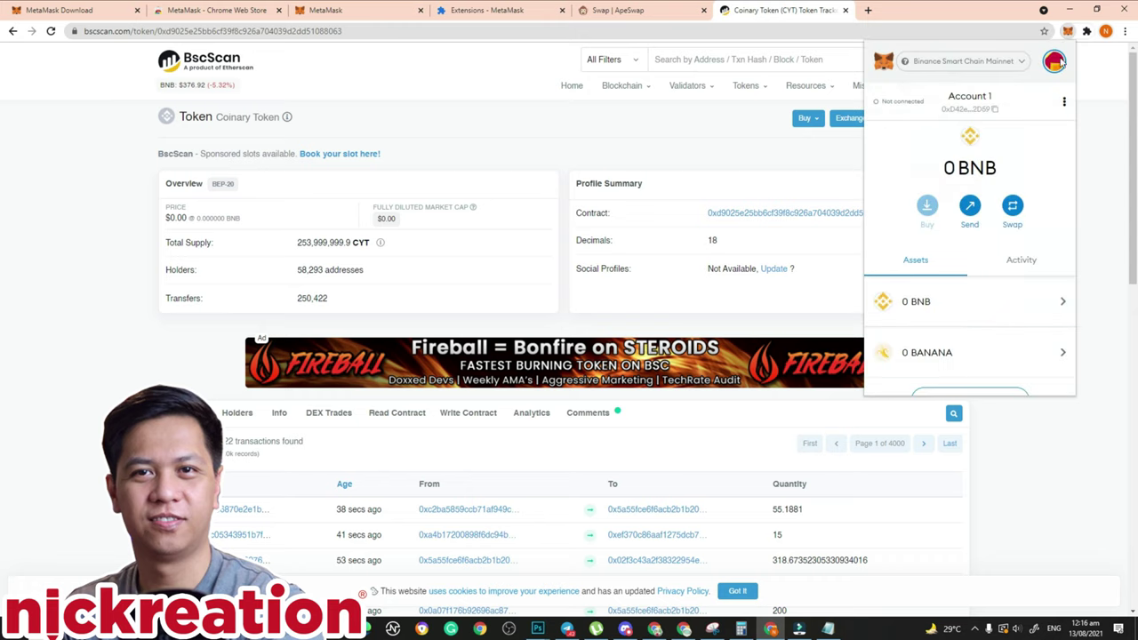
scroll(965, 348, "down", 2)
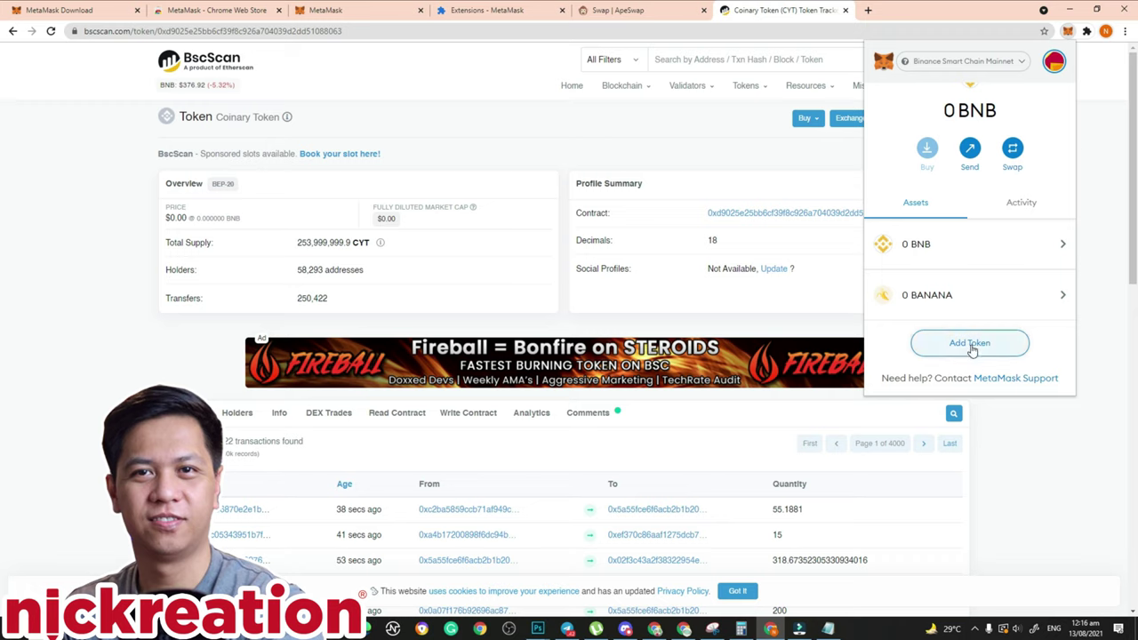
left_click(970, 345)
left_click(898, 184)
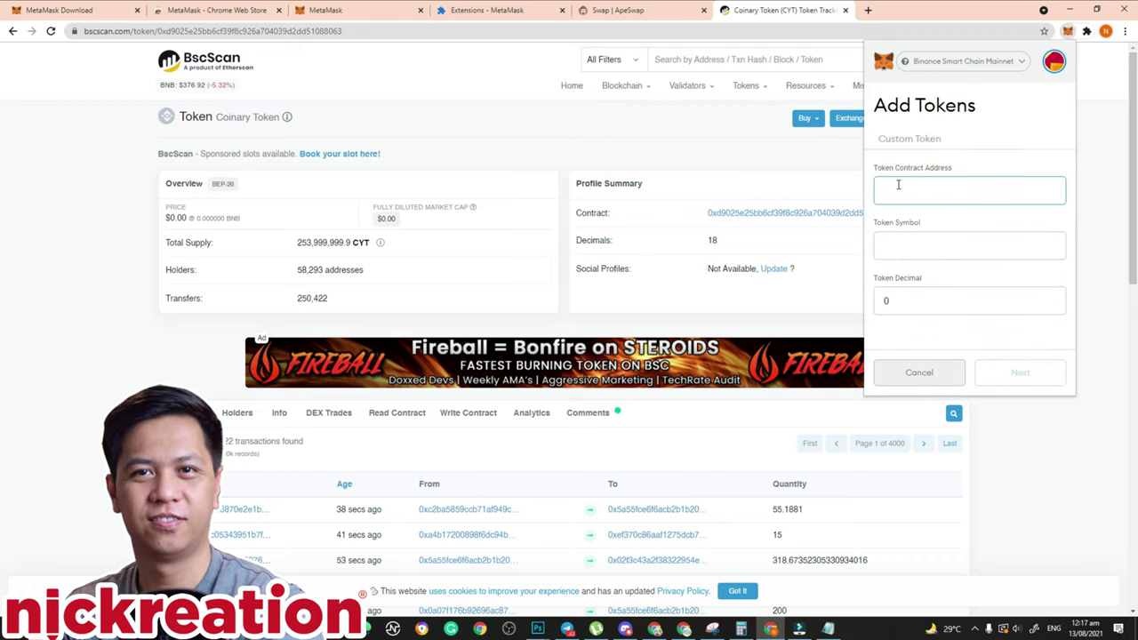
key("ctrl+v")
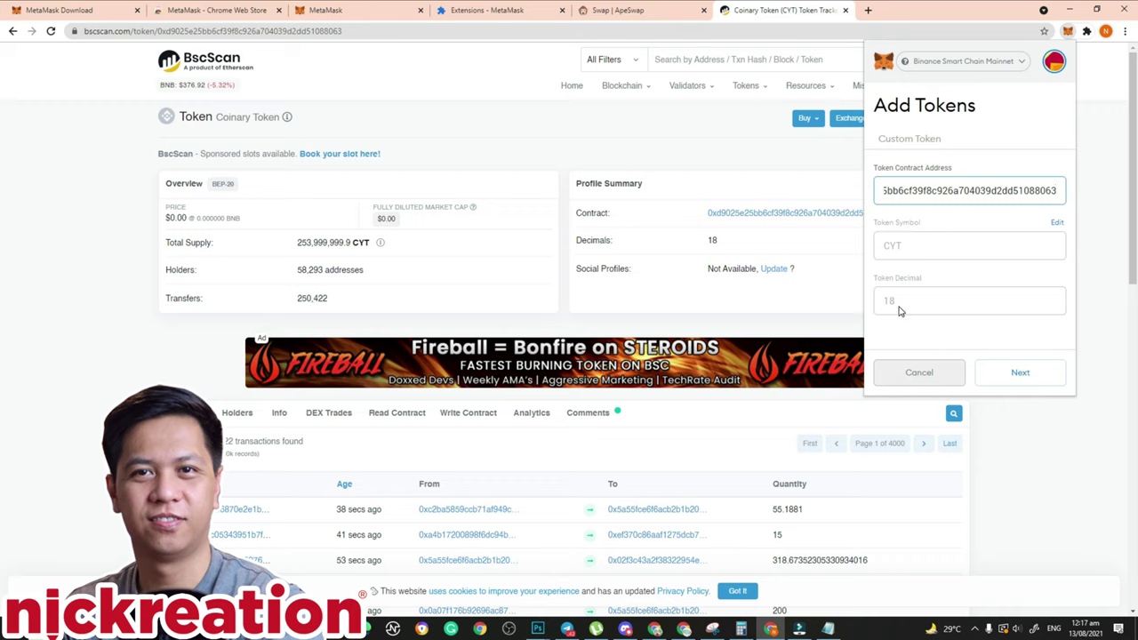
Confirm adding the CYT token to Account 1 and return to the account's asset list
left_click(1035, 378)
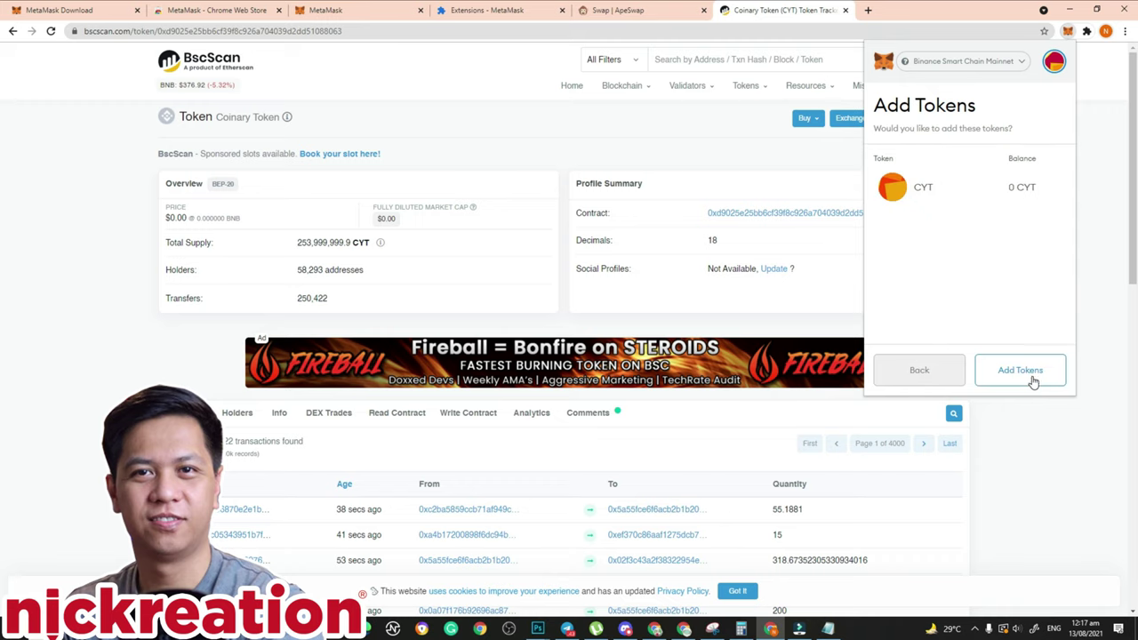
left_click(1031, 378)
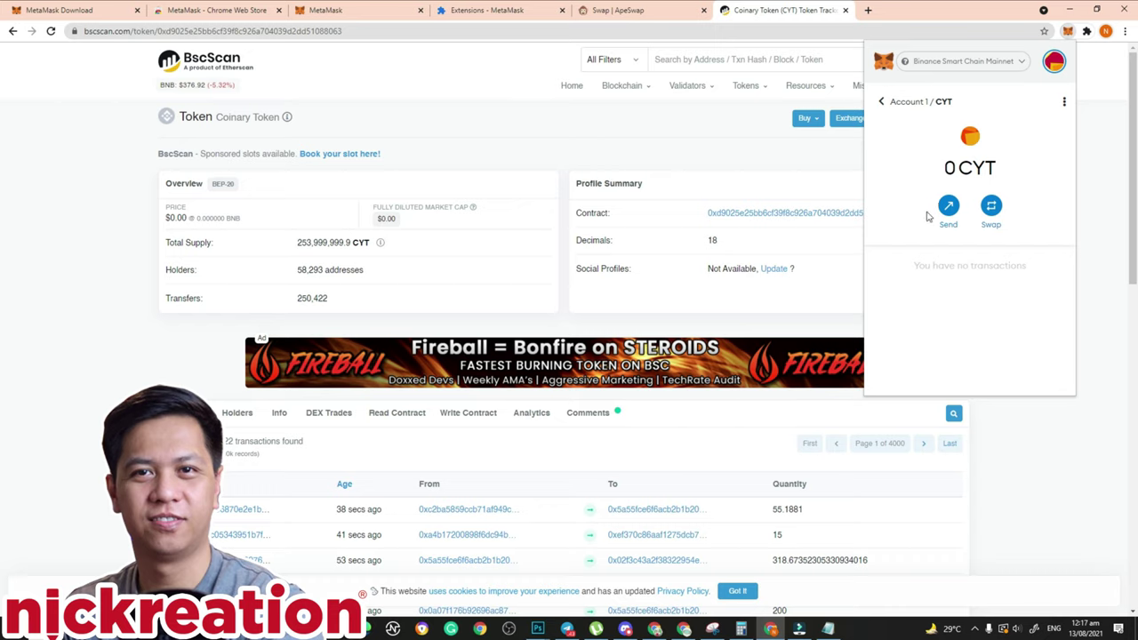
left_click(883, 101)
scroll(951, 266, "down", 2)
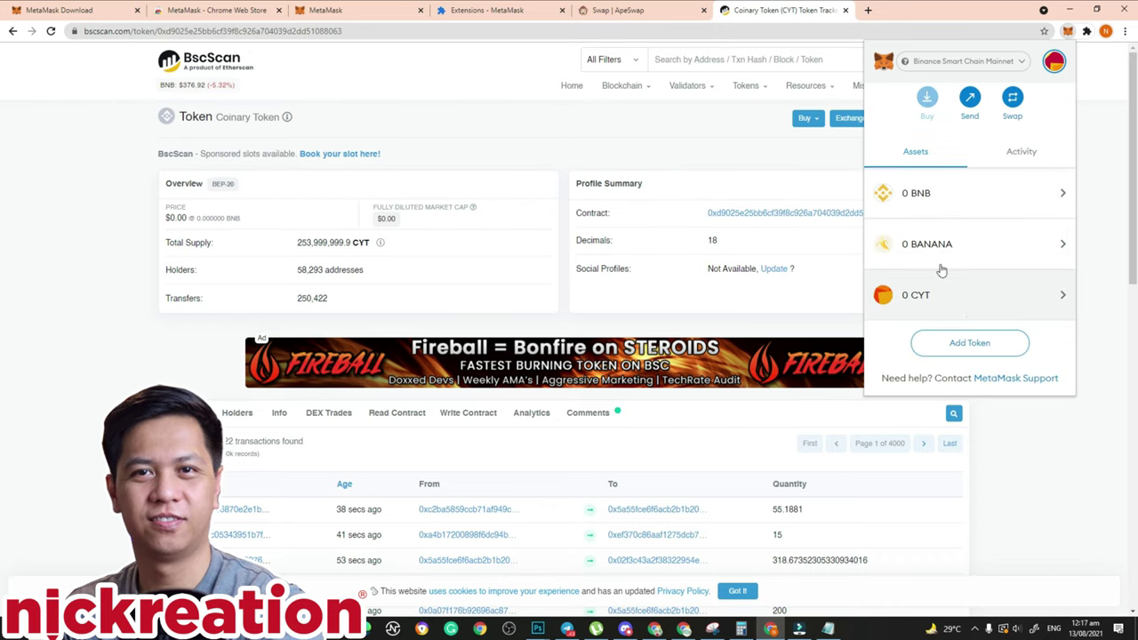
Switch to ApeSwap and check the connected wallet account's details
left_click(629, 11)
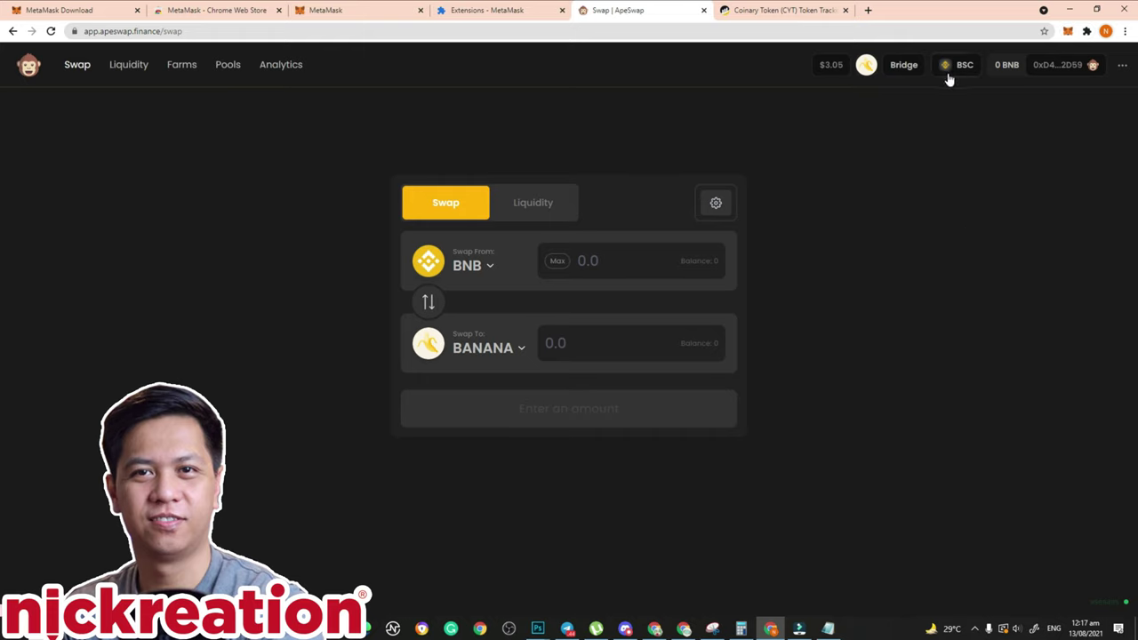
left_click(1065, 66)
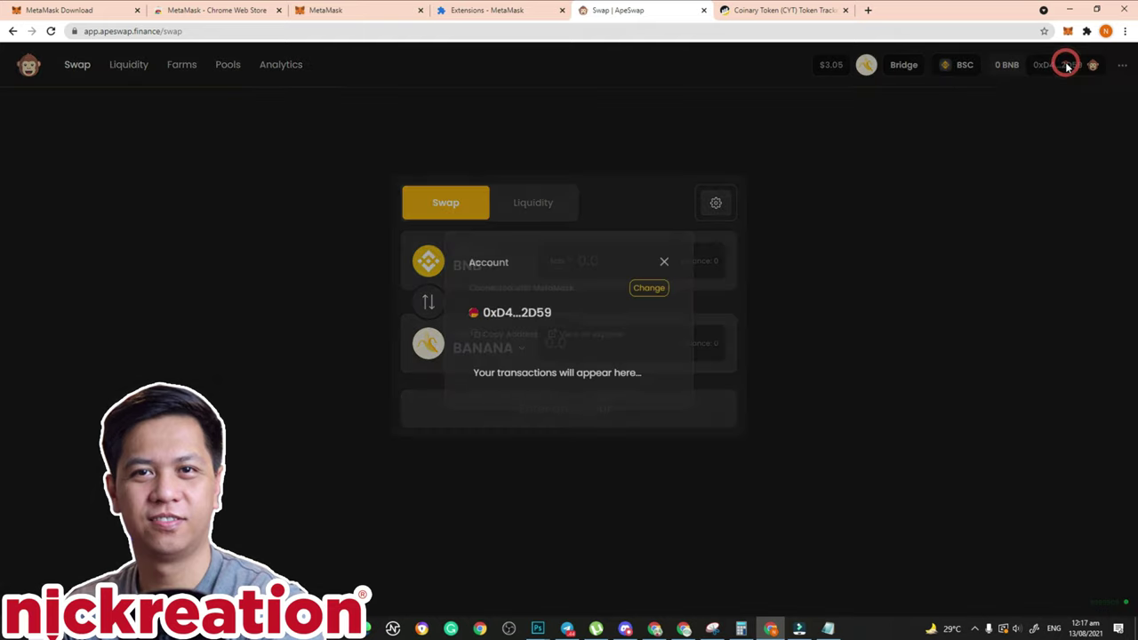
left_click(1002, 147)
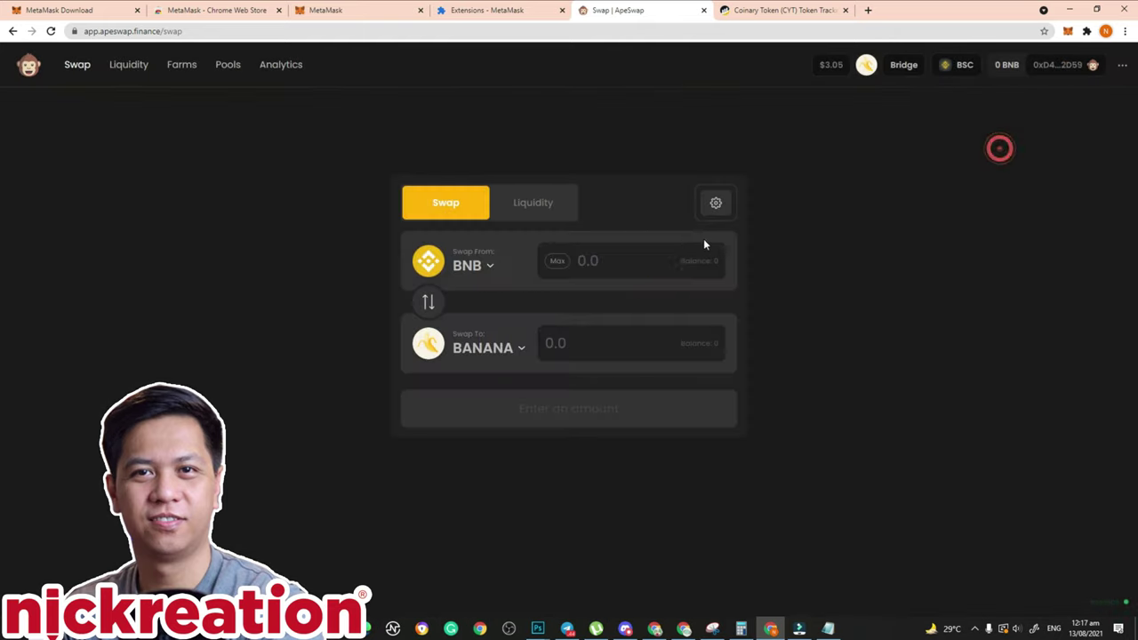
Copy Account 1's wallet address from MetaMask and paste it below the token link in the Notepad note
left_click(1067, 32)
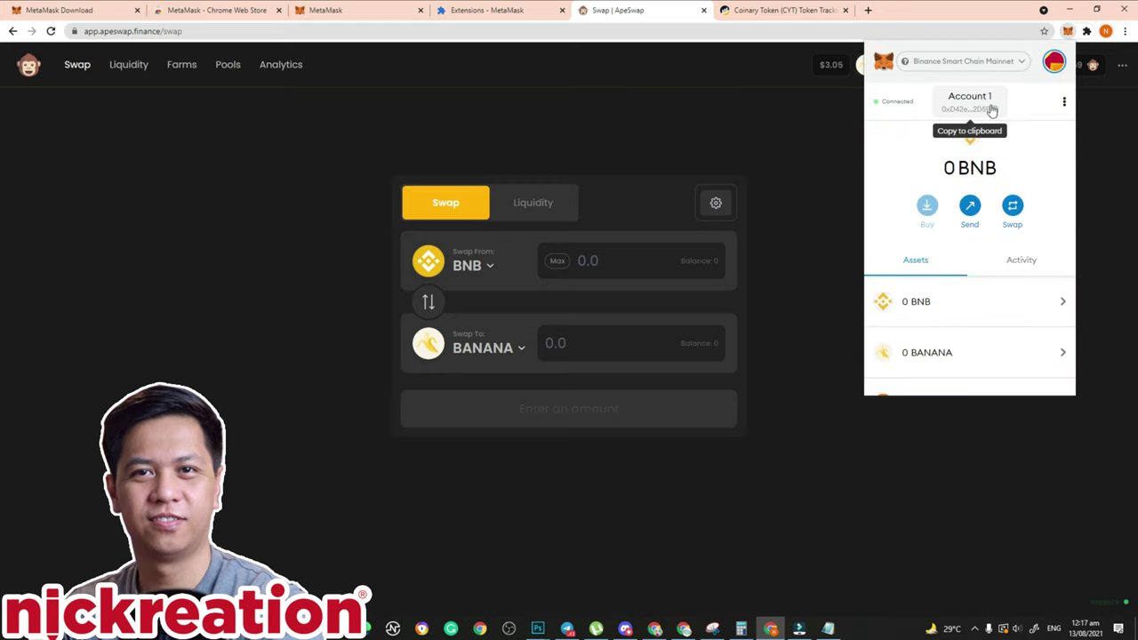
left_click(992, 108)
key("alt+Tab")
left_click_drag(754, 95, 746, 90)
left_click(739, 235)
key("ctrl+v")
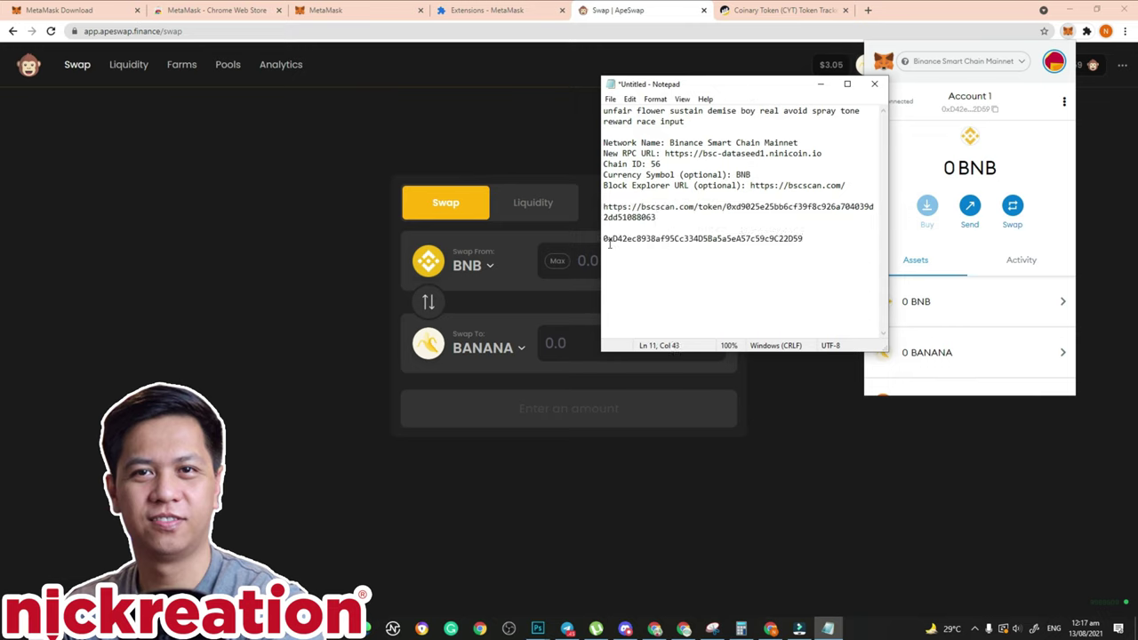
Label the pasted wallet address with the prefix "Metamask - " and highlight the whole line
type("Metam")
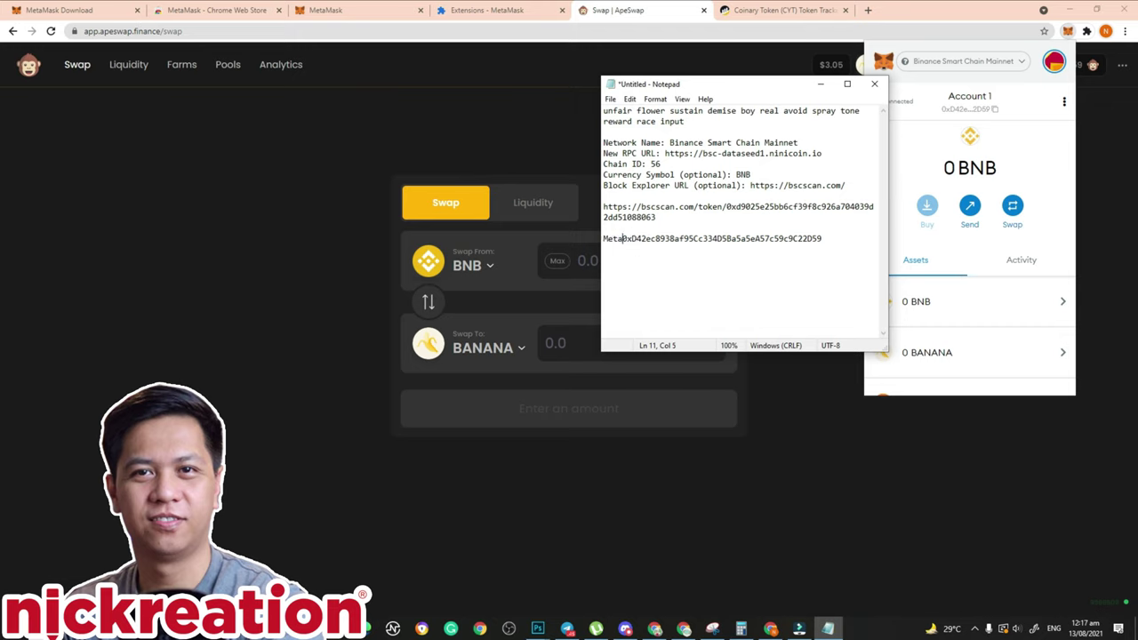
type("ask -")
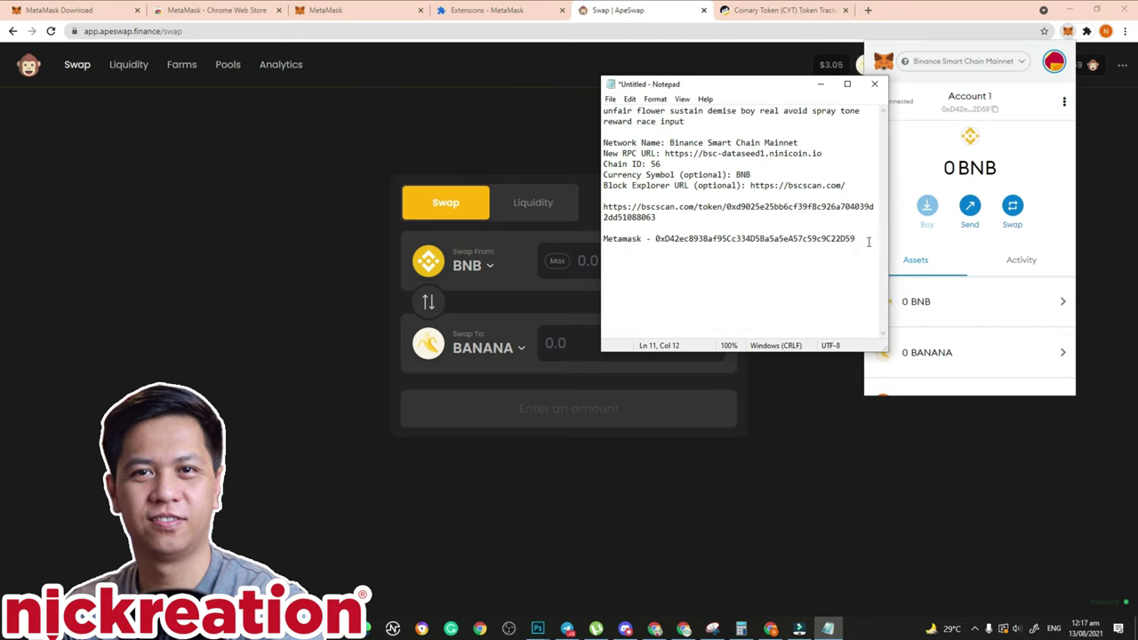
left_click_drag(869, 242, 602, 240)
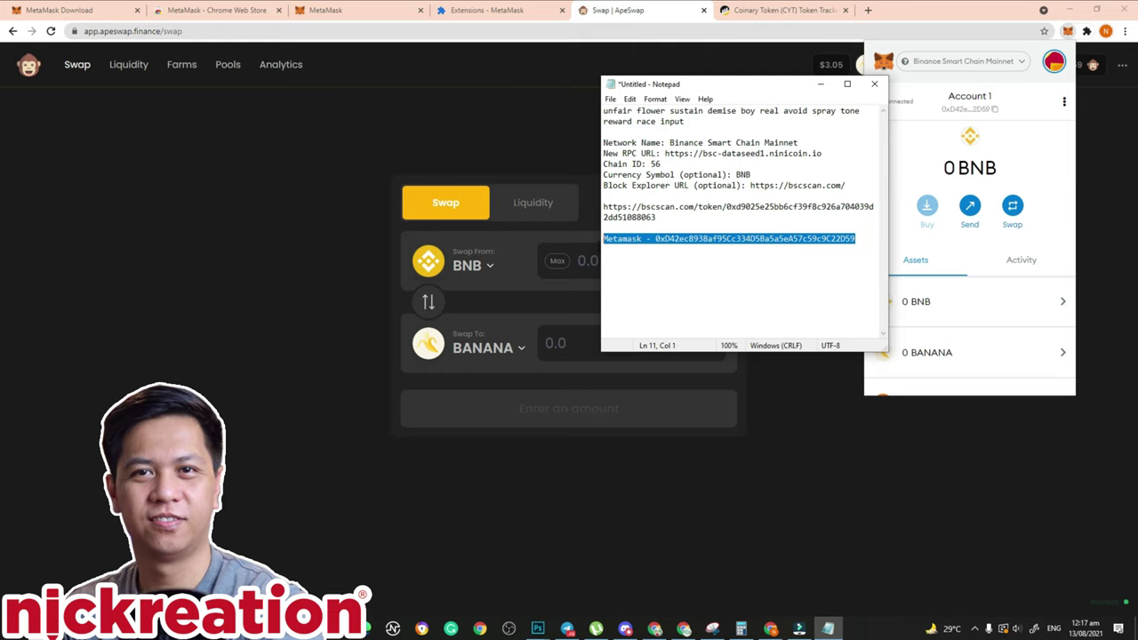
Return to ApeSwap, search the token list for CYT and set it as the Swap To token
left_click(519, 177)
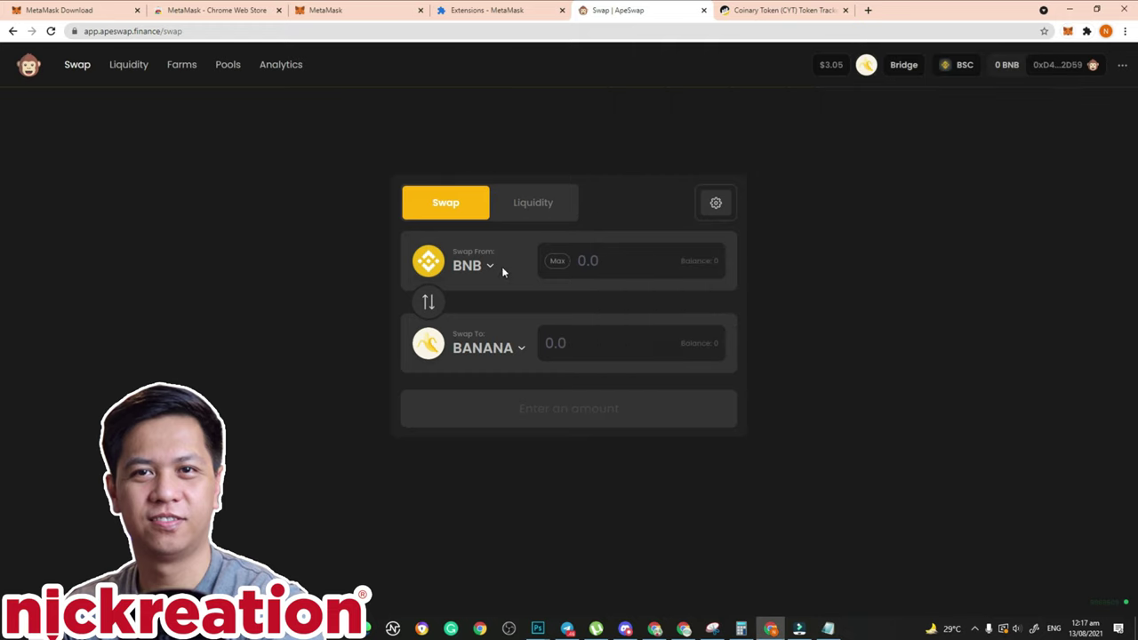
left_click(489, 357)
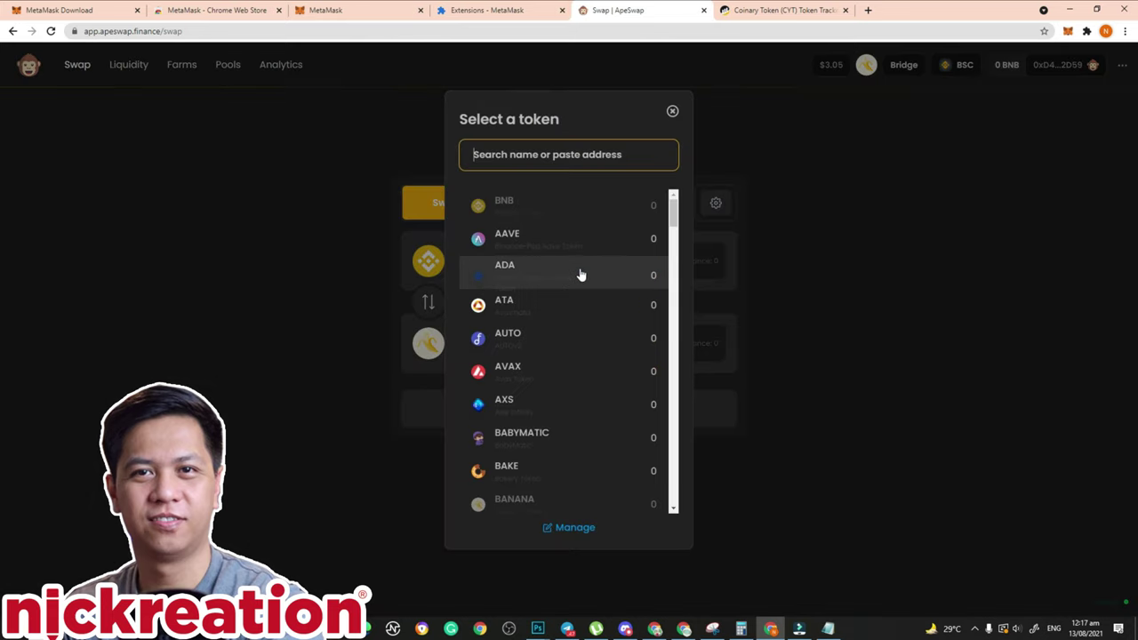
scroll(580, 275, "down", 5)
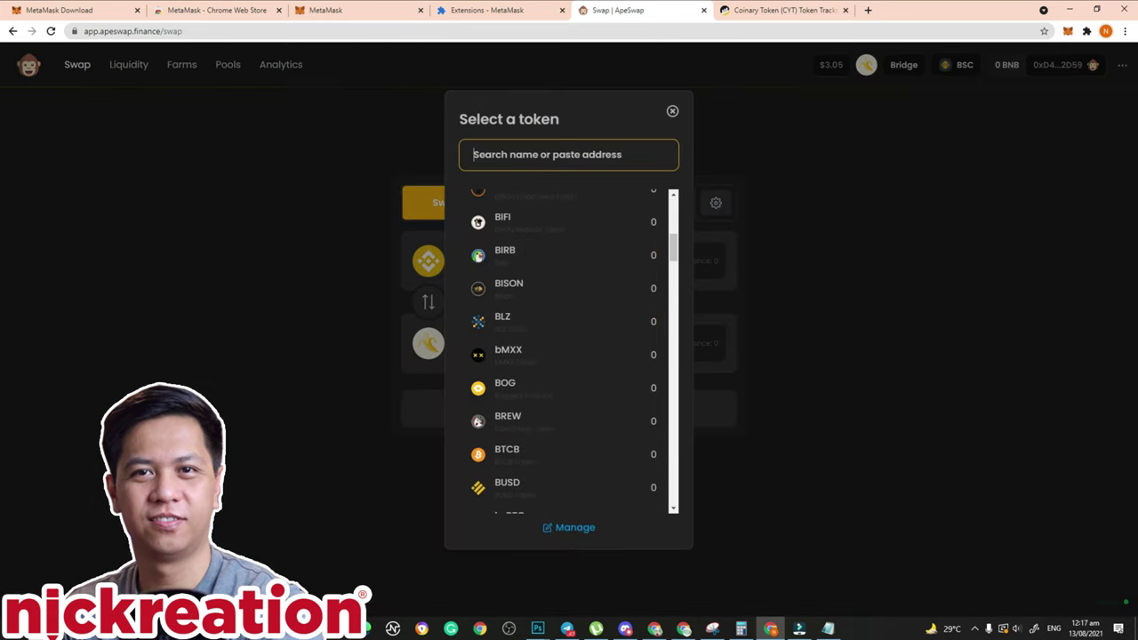
type("CYT")
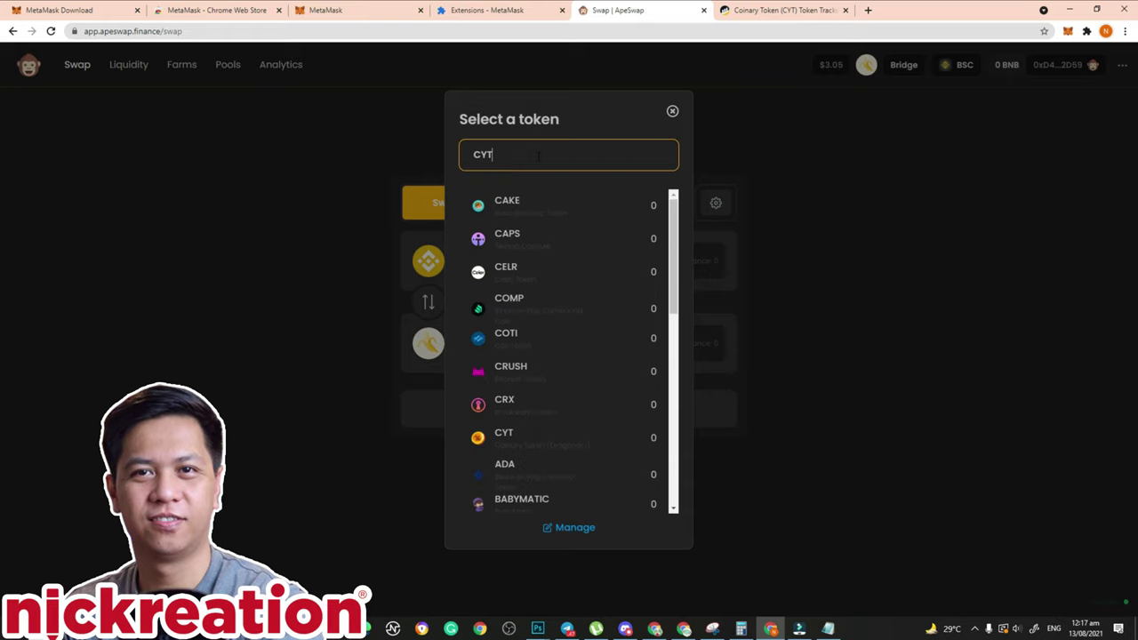
left_click(525, 210)
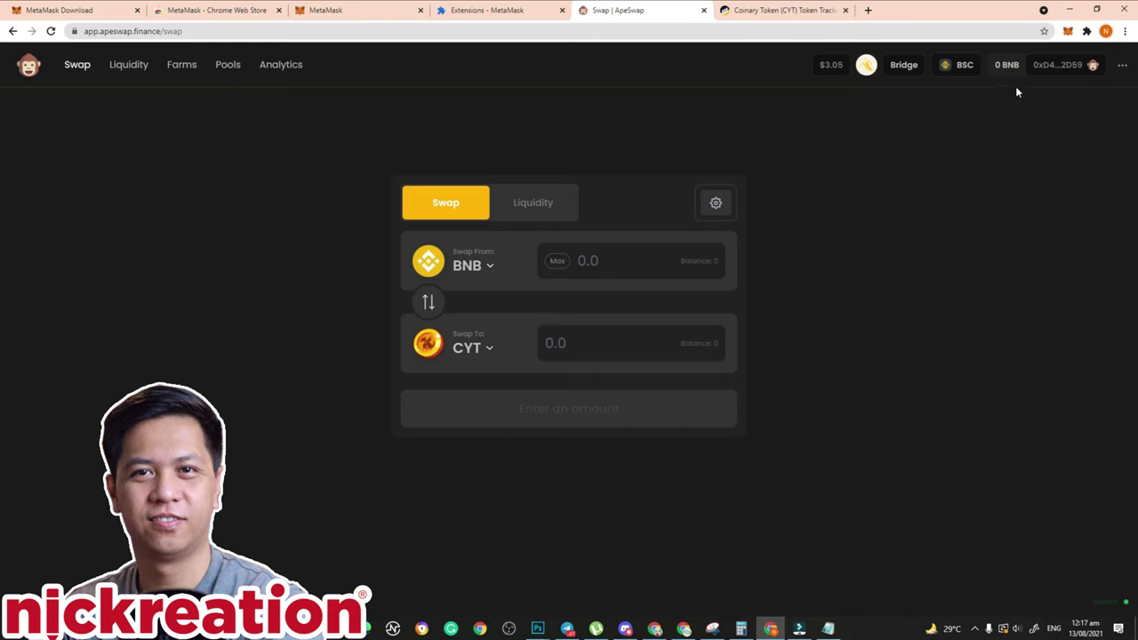
Review Account 1's assets in MetaMask, including CYT, and go to the Send option
left_click(1067, 31)
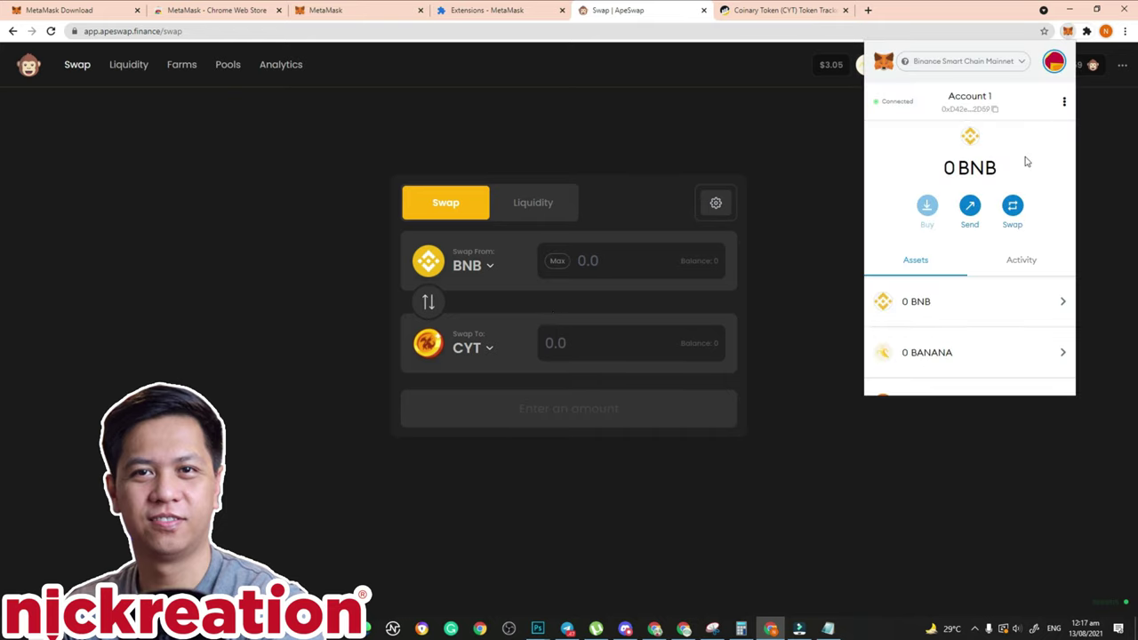
scroll(937, 272, "down", 2)
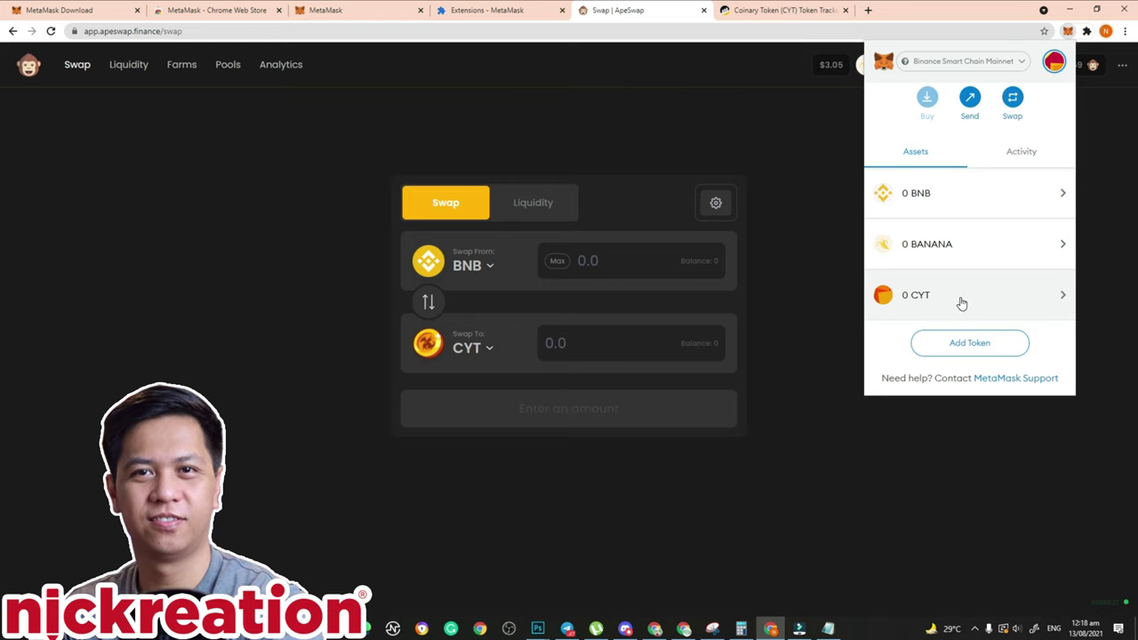
scroll(961, 303, "up", 2)
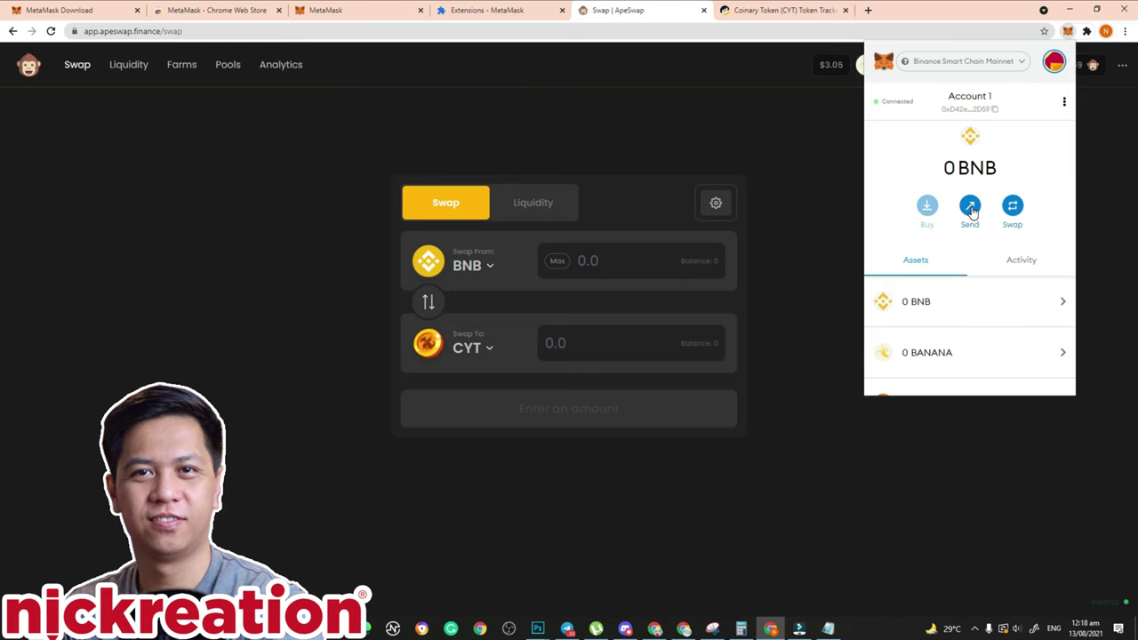
left_click(970, 206)
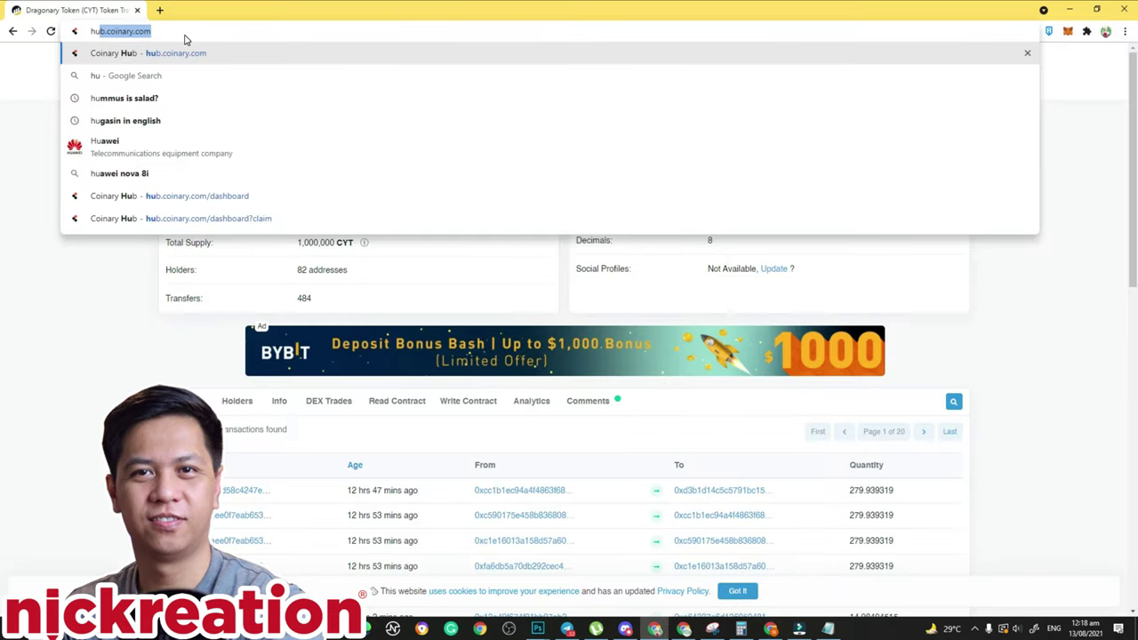
Open the Coinary Hub dashboard at hub.coinary.com
key("Return")
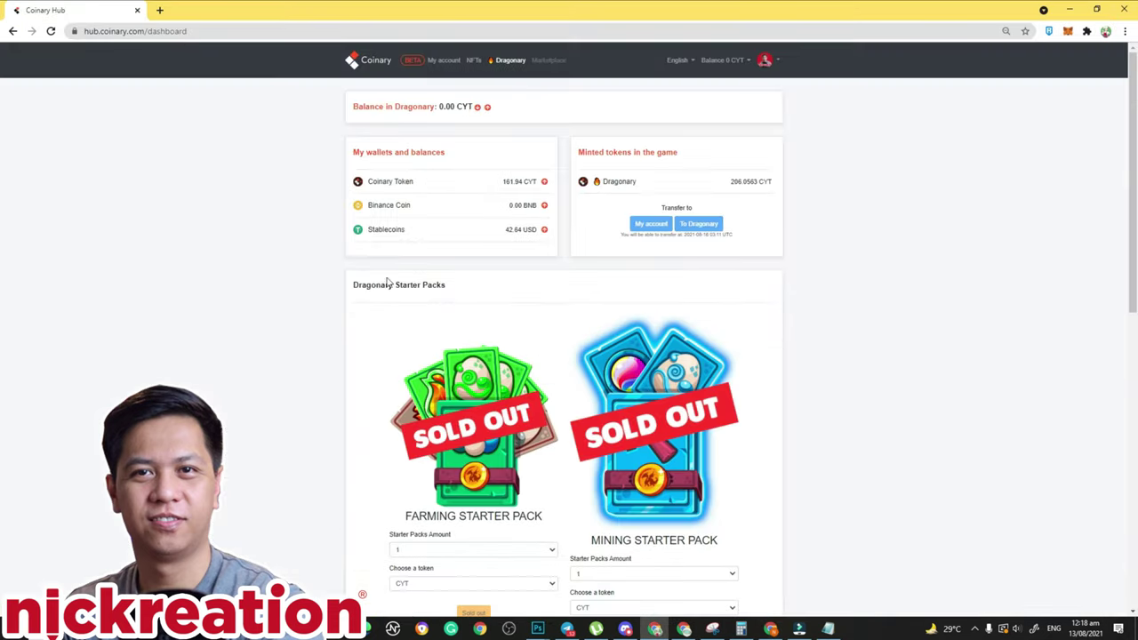
Get the Coinary Hub deposit address, switch to ApeSwap and enter that address as the recipient of a MetaMask send
left_click(740, 61)
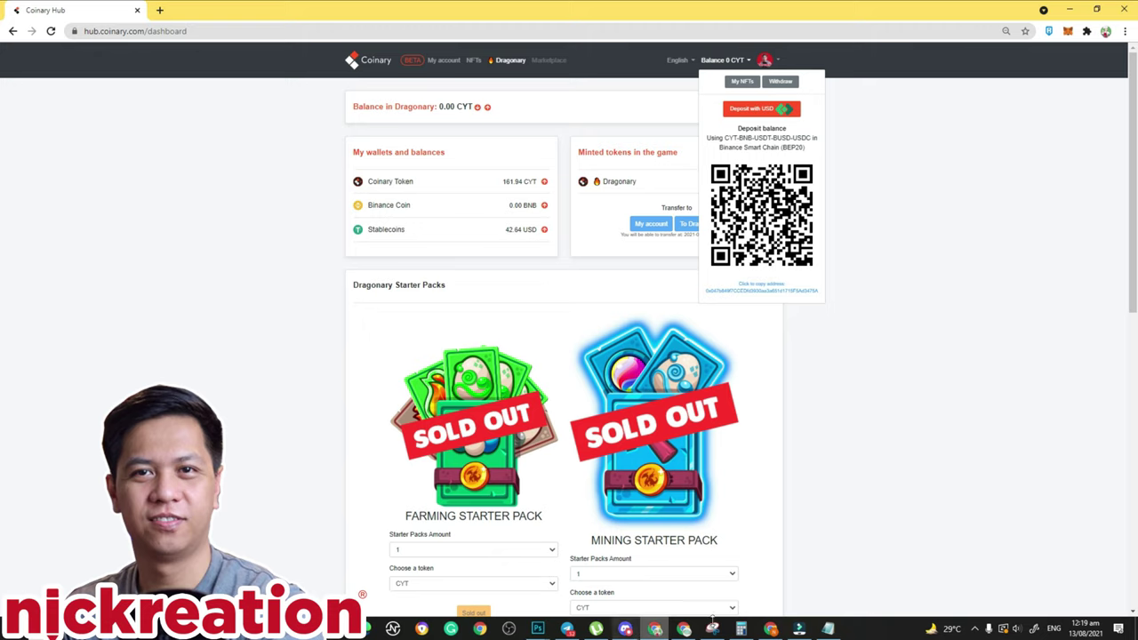
left_click(771, 629)
left_click(1068, 32)
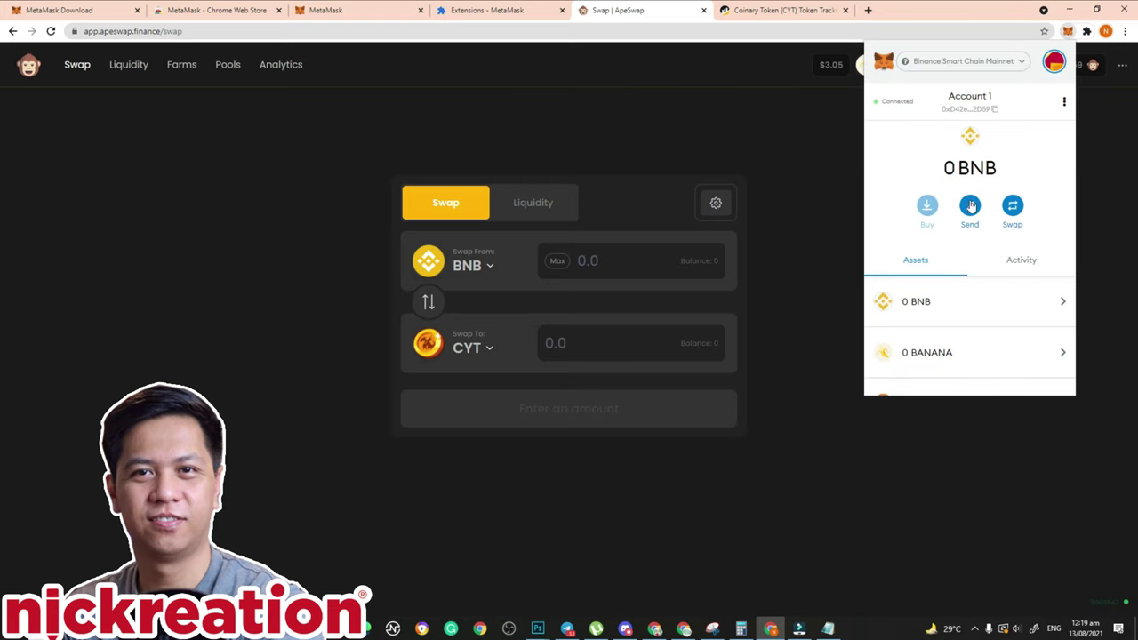
left_click(971, 219)
left_click(955, 127)
key("ctrl+v")
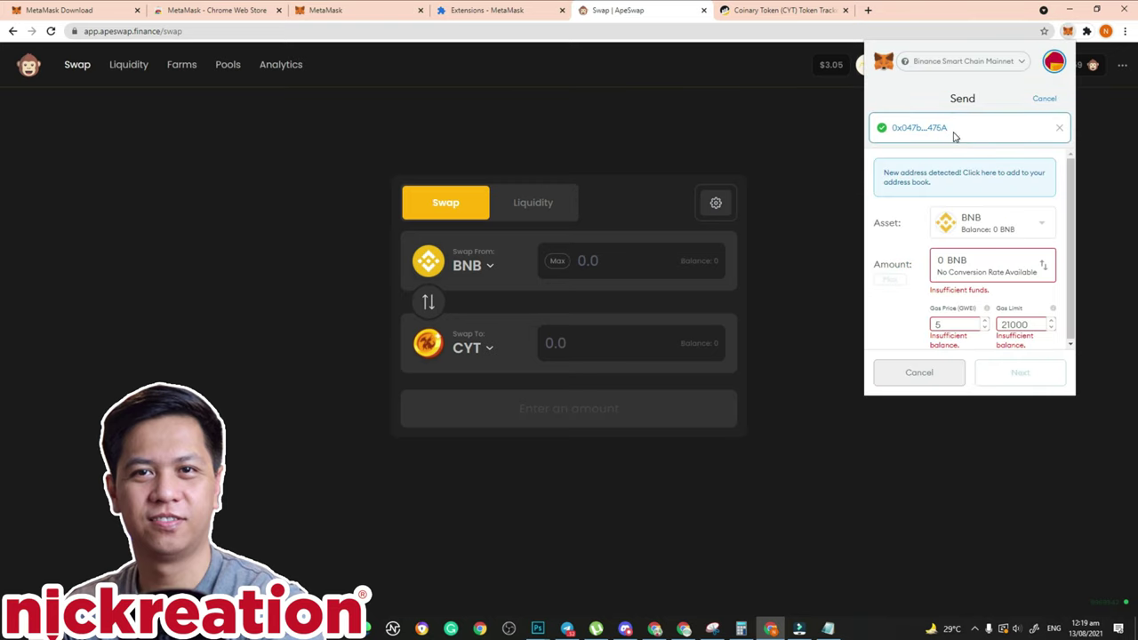
Choose CYT as the asset to send, try to proceed with the transfer, and close MetaMask
left_click(1011, 222)
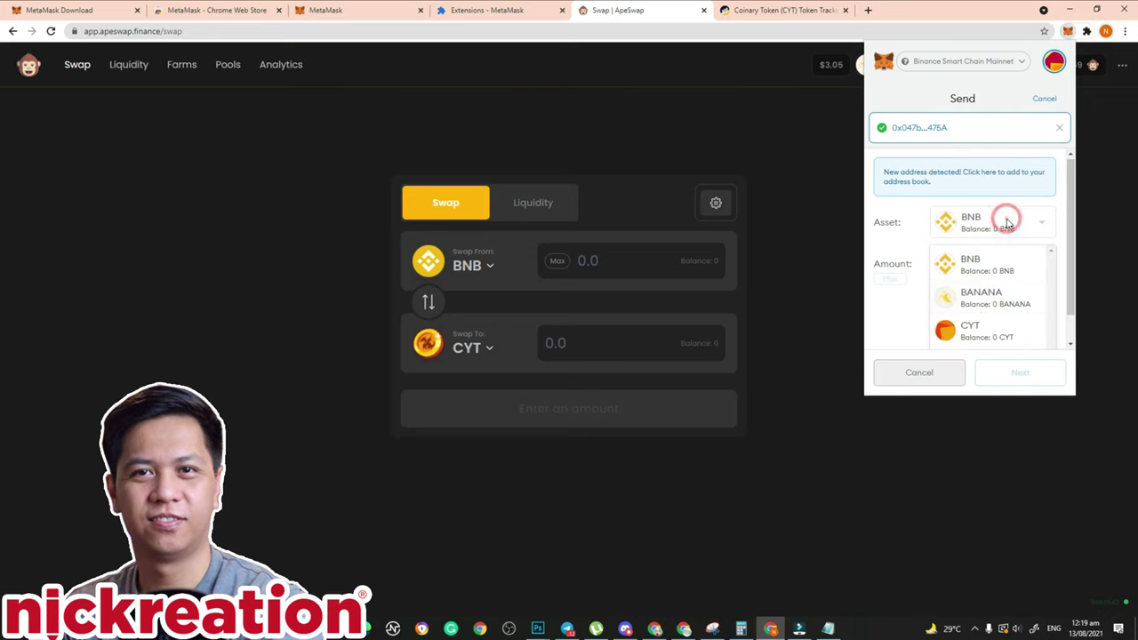
left_click(970, 330)
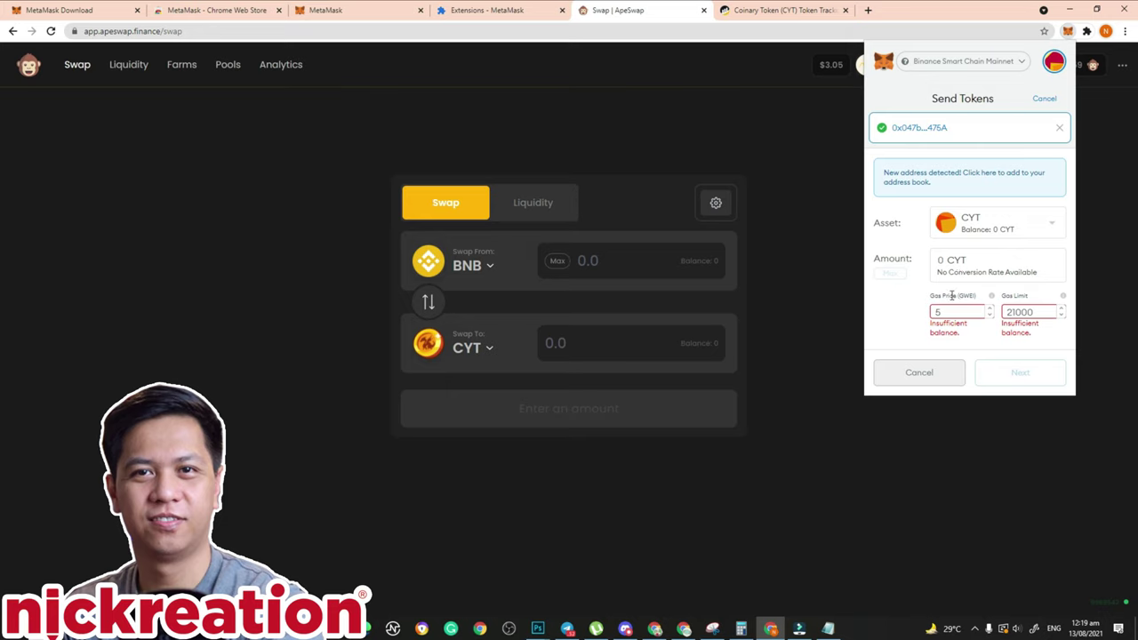
double_click(1024, 376)
left_click(1023, 374)
left_click(827, 297)
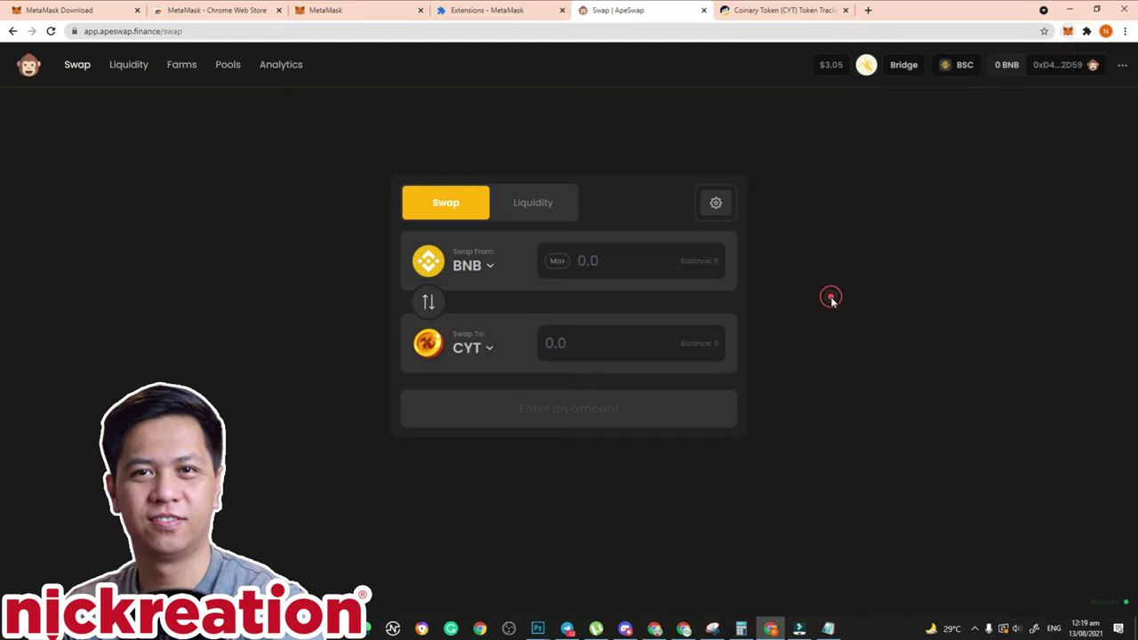
Reopen MetaMask and review Account 1's token assets and transaction activity
left_click(1067, 32)
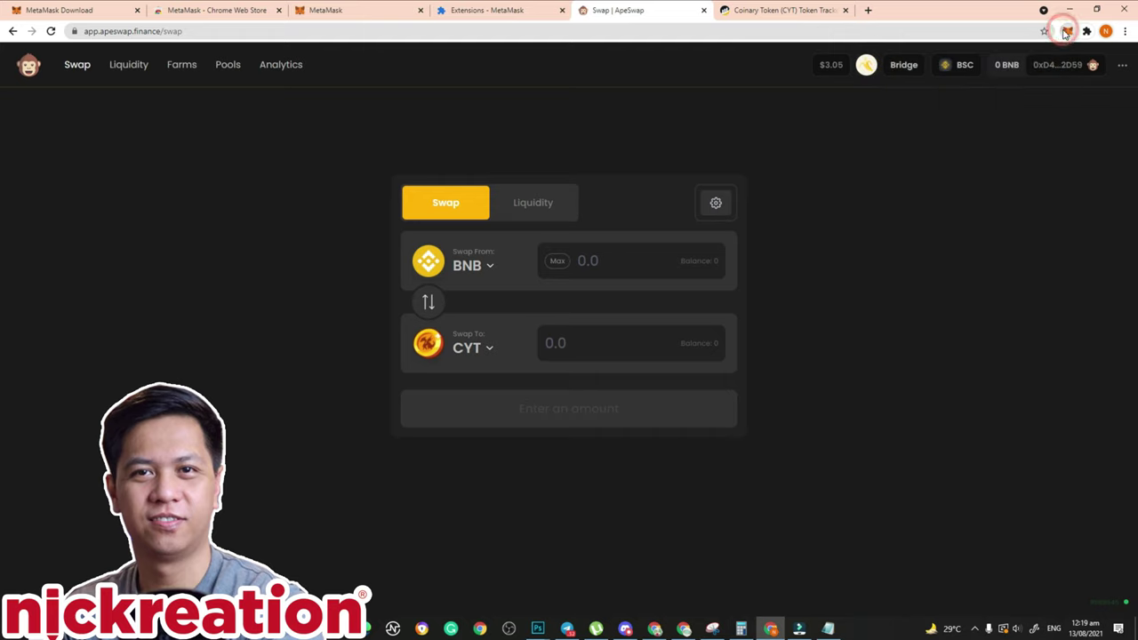
left_click(910, 260)
scroll(925, 259, "down", 2)
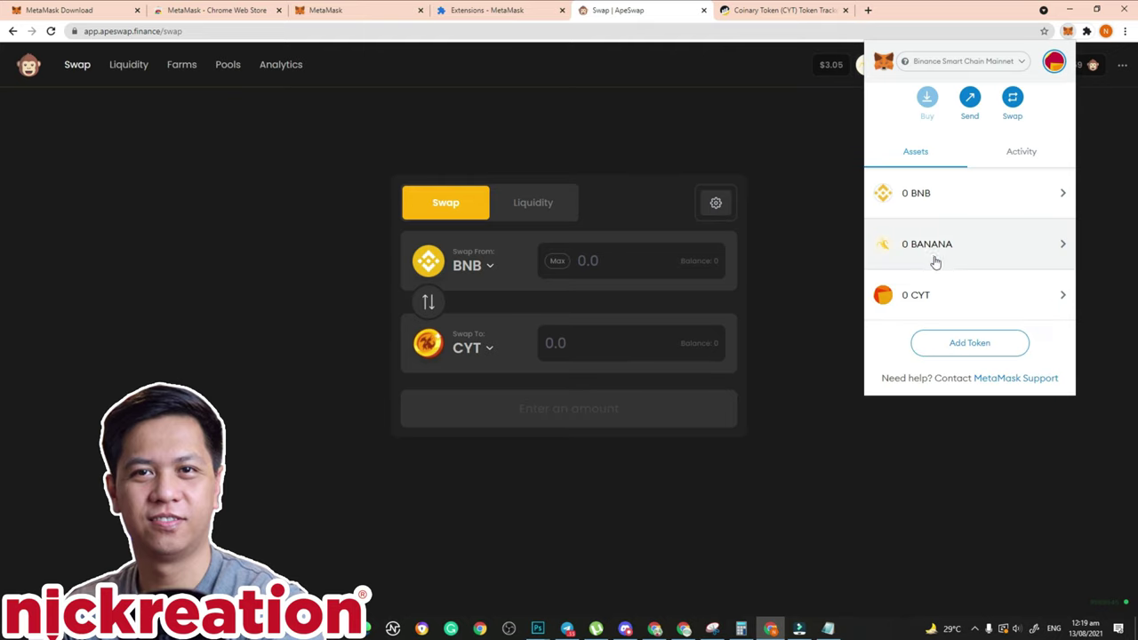
left_click(1016, 153)
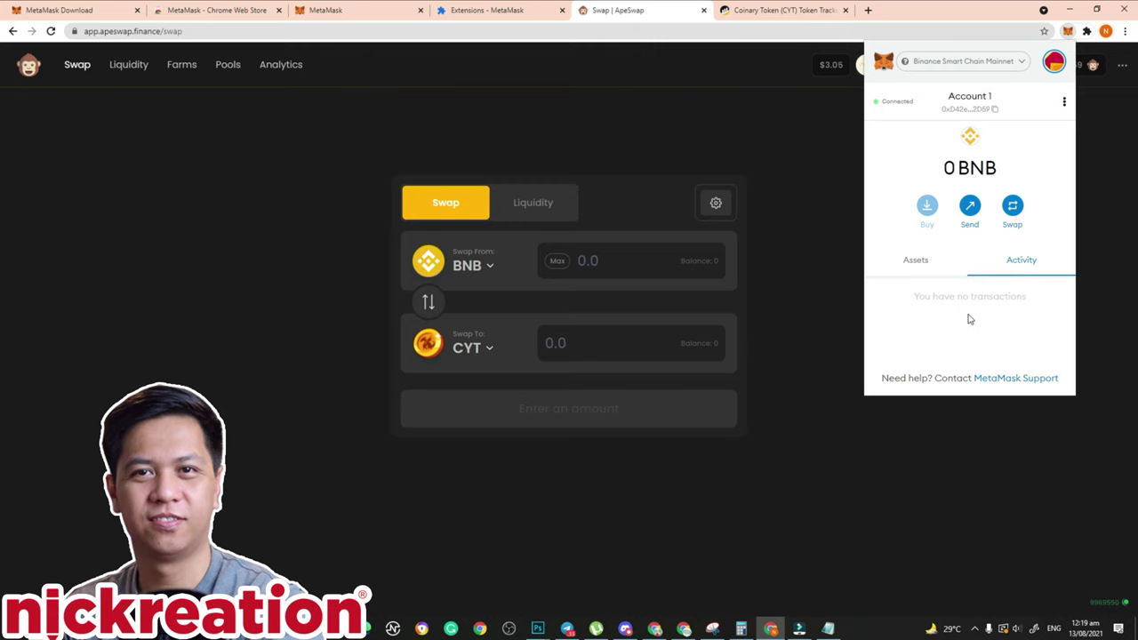
Check Account 1 in MetaMask on the BscScan Coinary Token page and again on the ApeSwap swap page
left_click(783, 9)
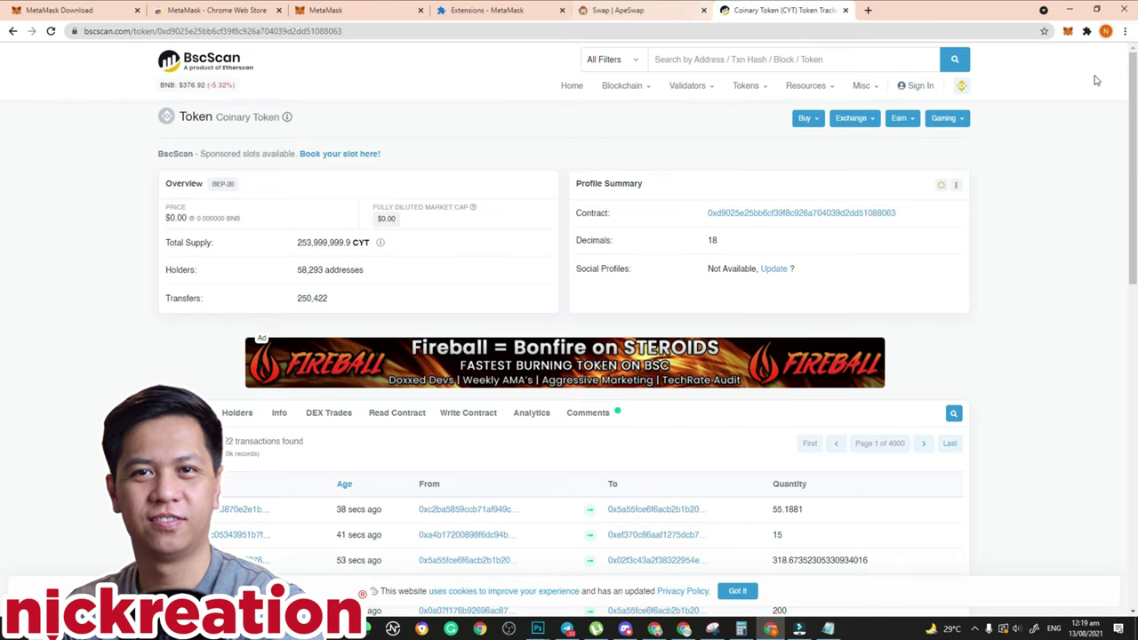
left_click(1068, 31)
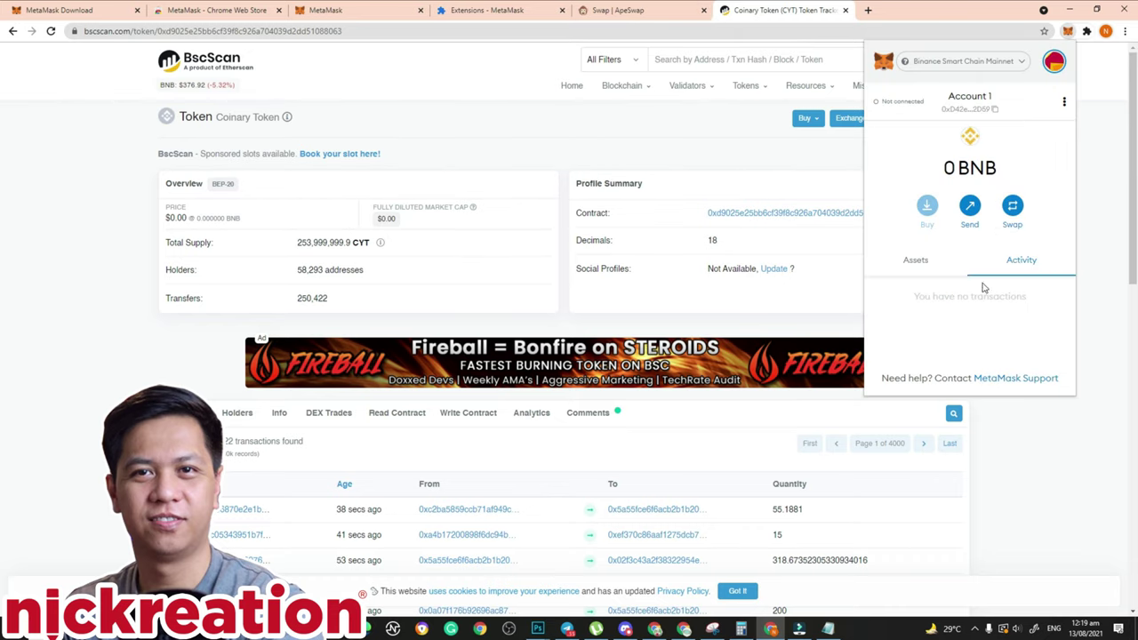
left_click(626, 12)
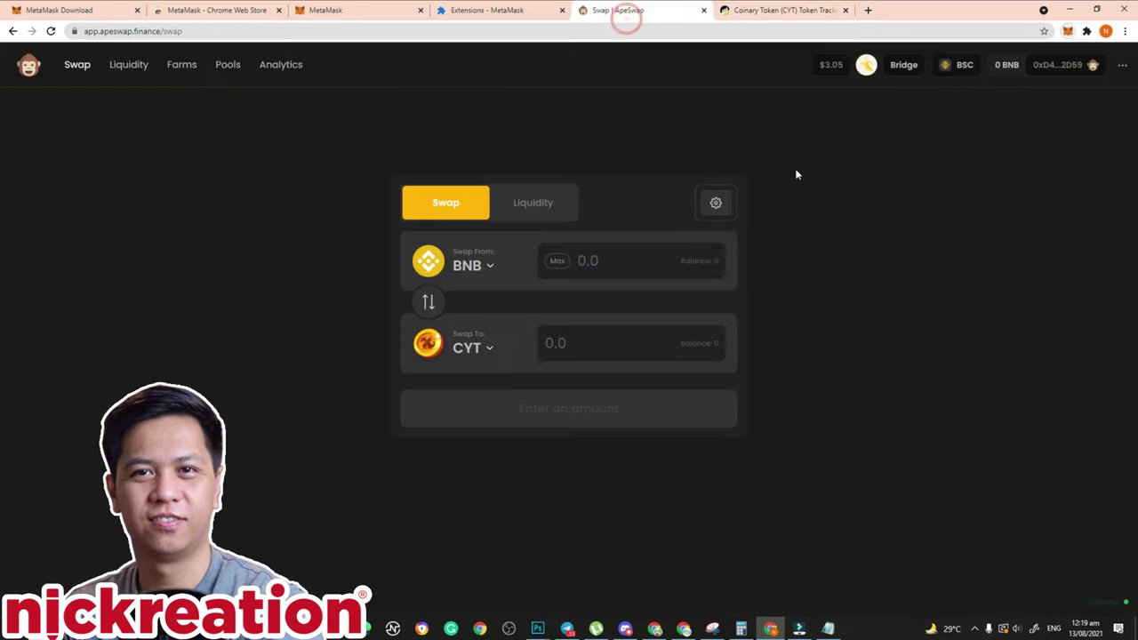
left_click(1068, 31)
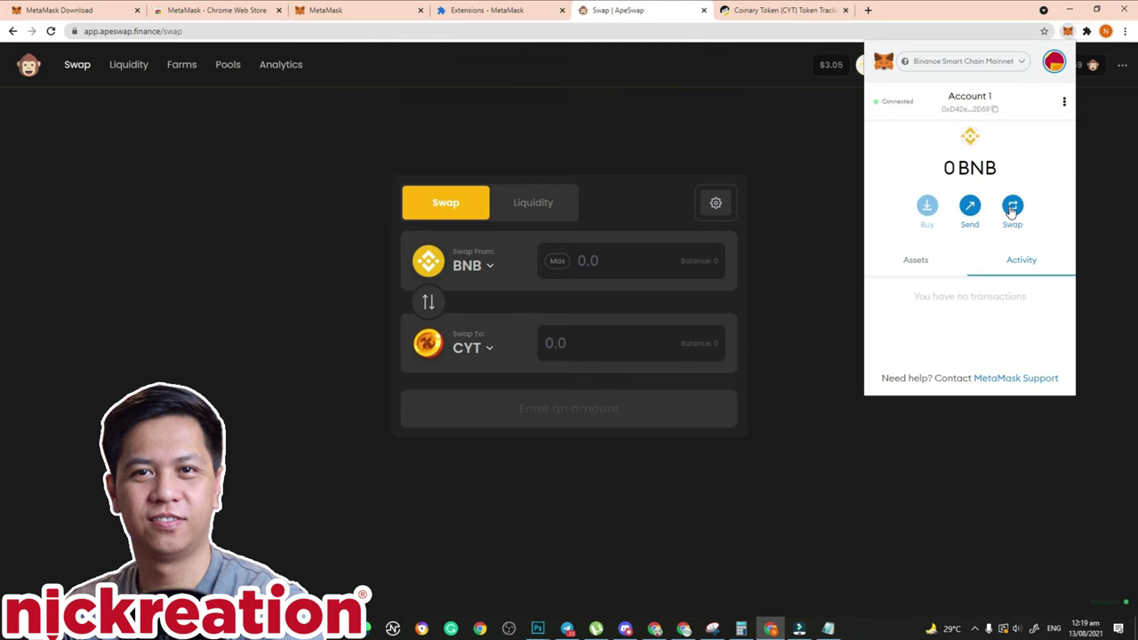
Switch to Coinary Hub and examine the Coinary Token and Dragonary balances, the game items and the NFT sections
left_click(654, 629)
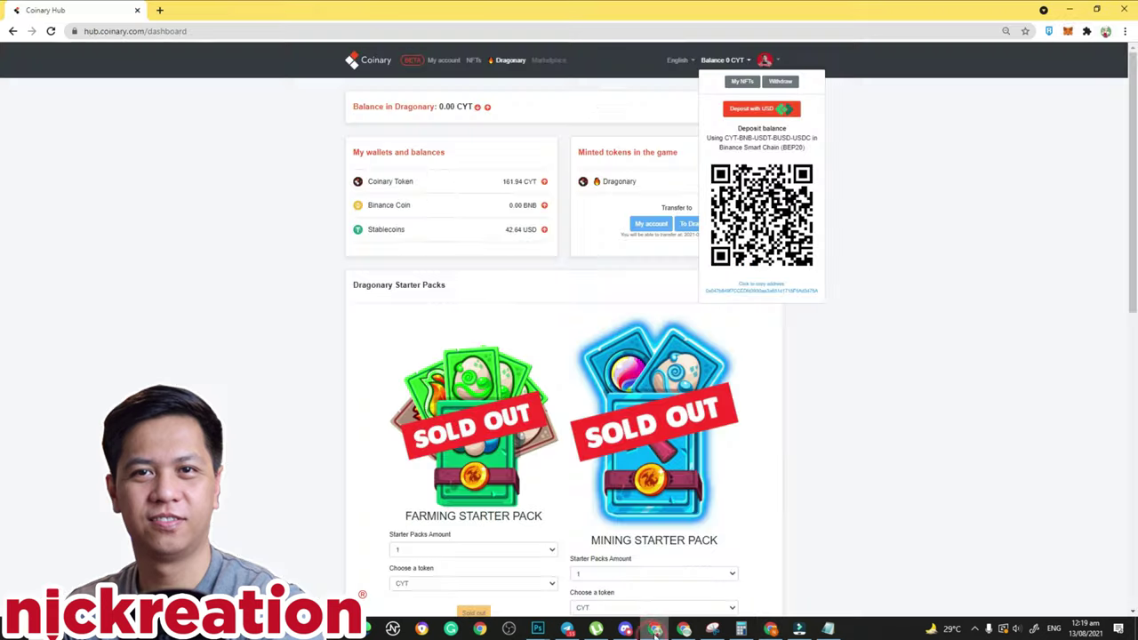
left_click_drag(505, 180, 541, 182)
triple_click(496, 182)
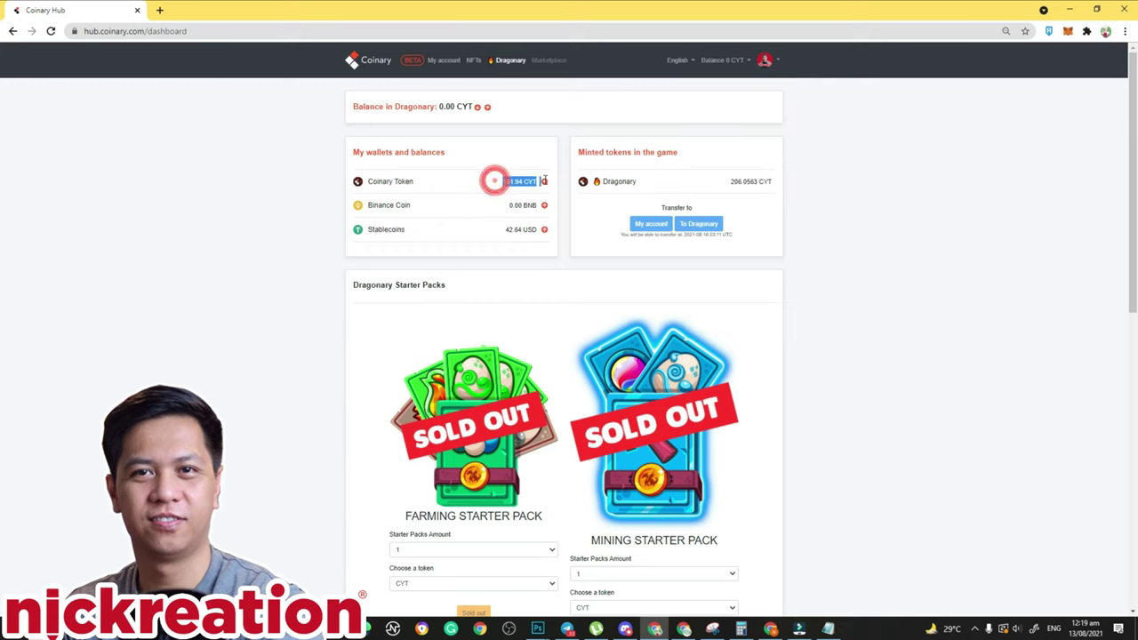
left_click(478, 109)
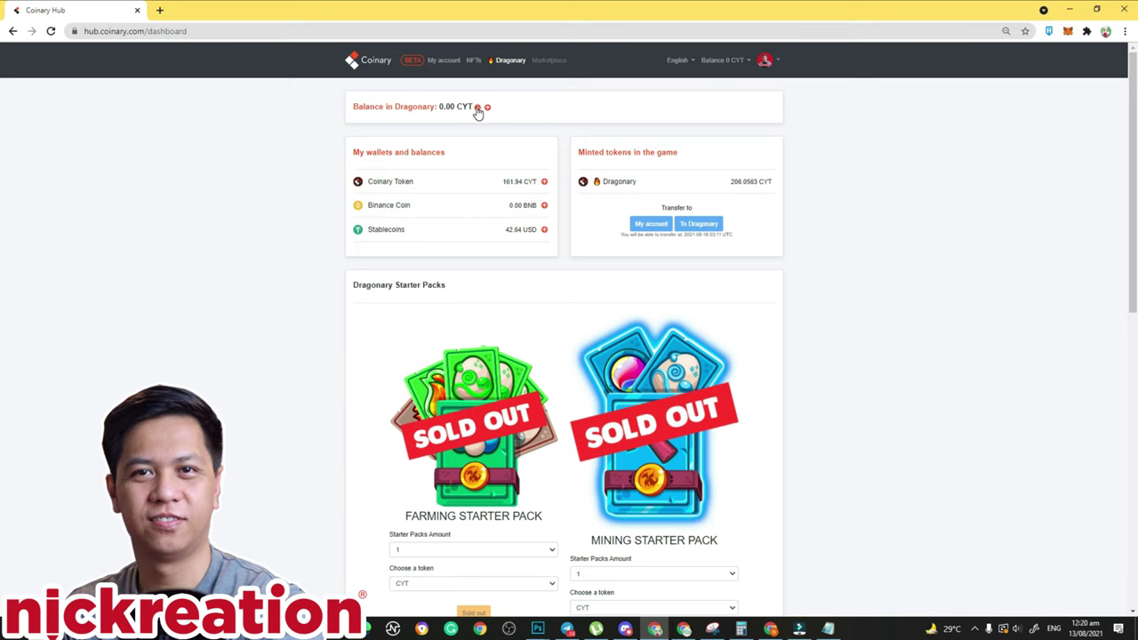
left_click(477, 108)
scroll(567, 150, "down", 7)
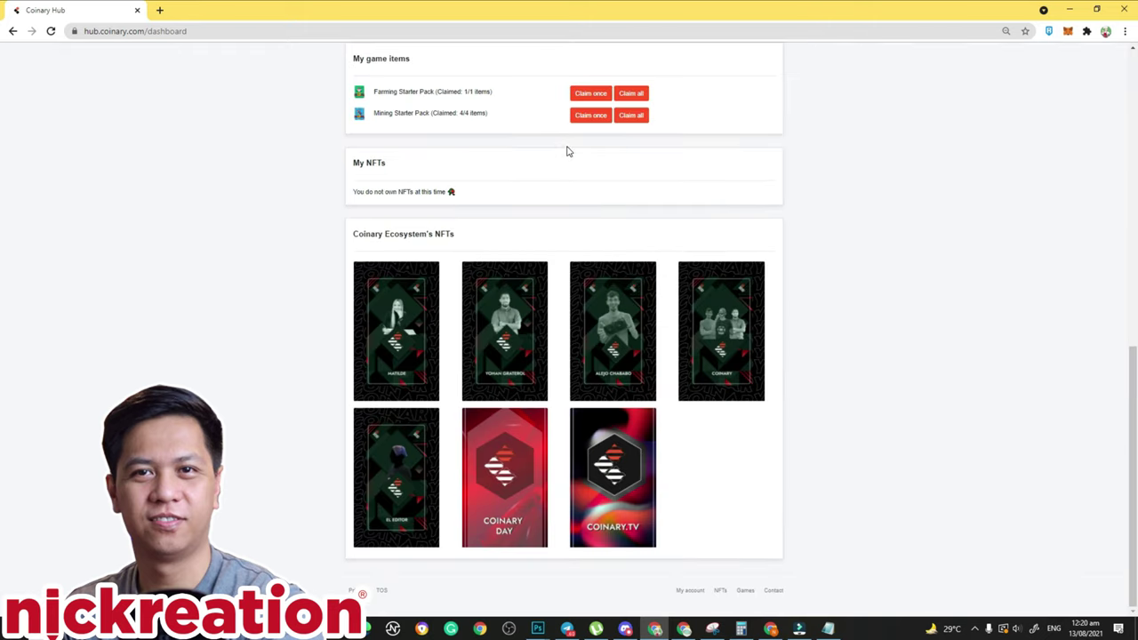
scroll(567, 149, "up", 6)
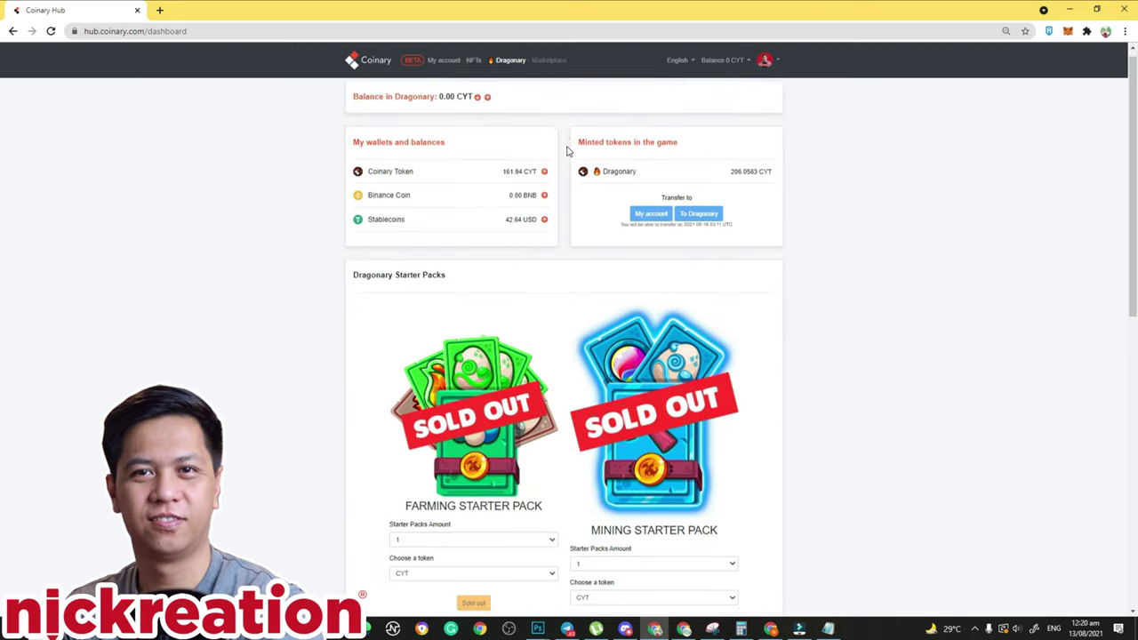
scroll(503, 134, "up", 1)
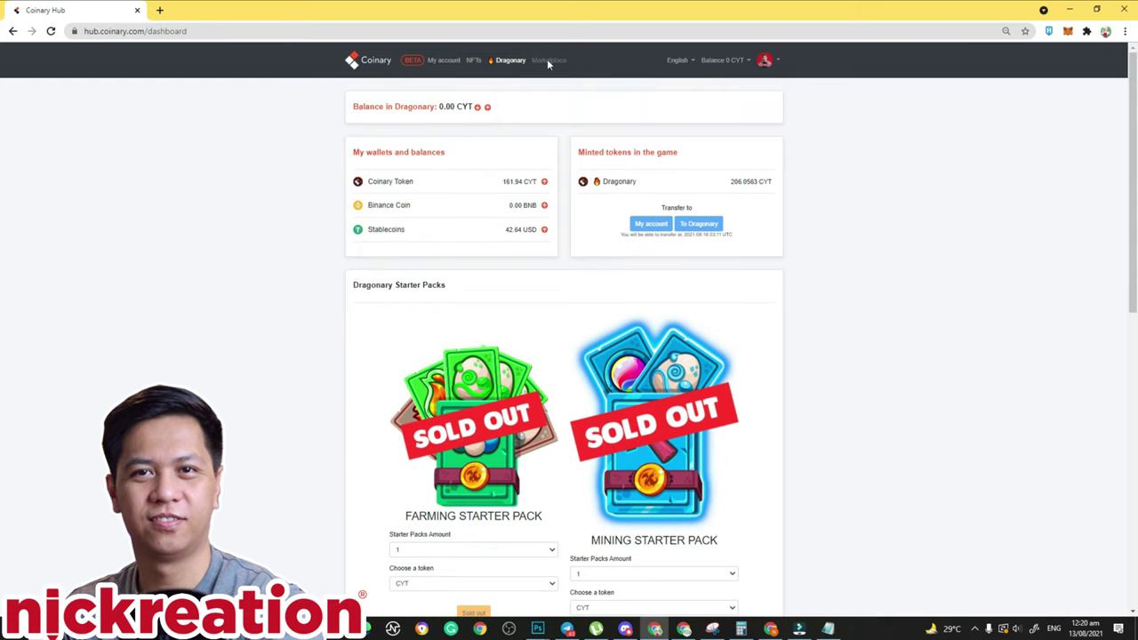
Inspect Coinary Hub's language choices, the CYT deposit details and the transfer option beside the Dragonary balance
left_click(678, 61)
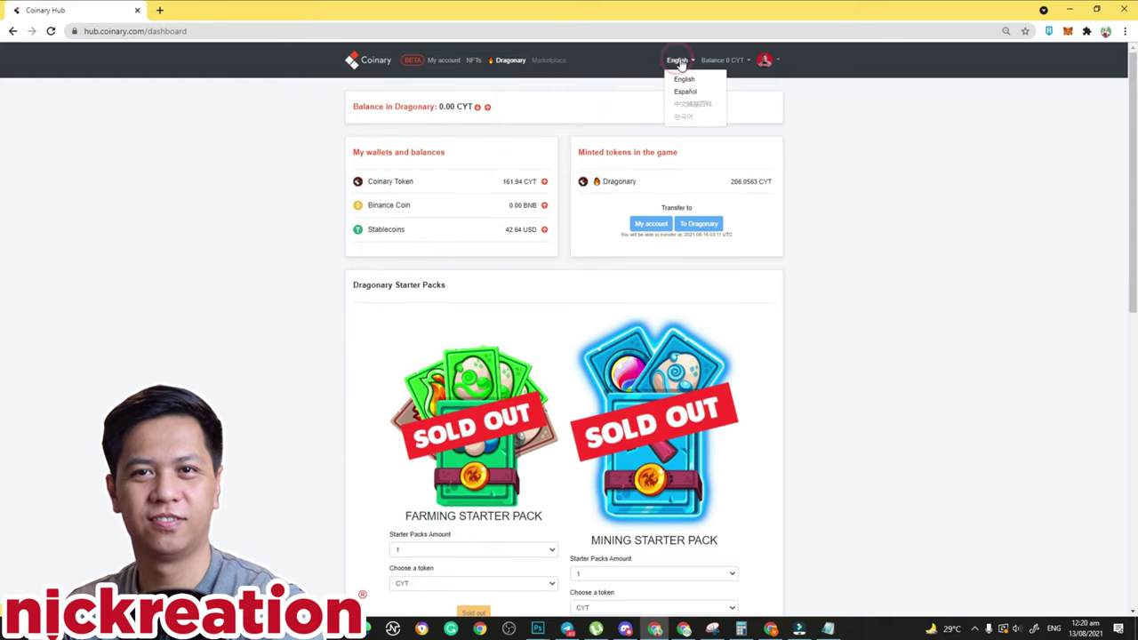
left_click(733, 62)
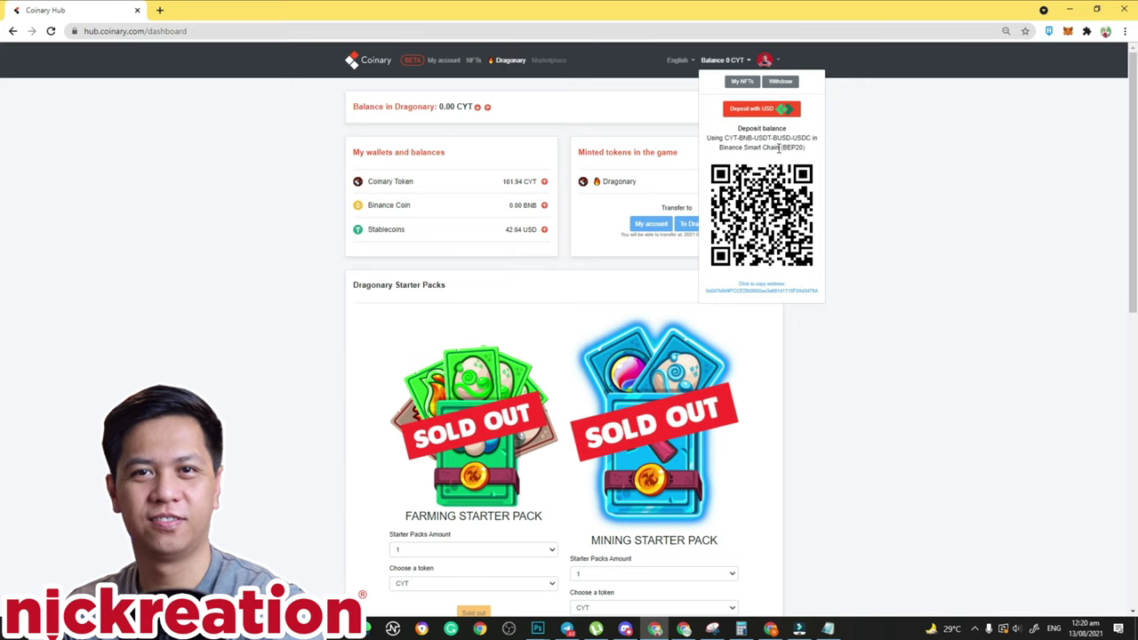
left_click(500, 260)
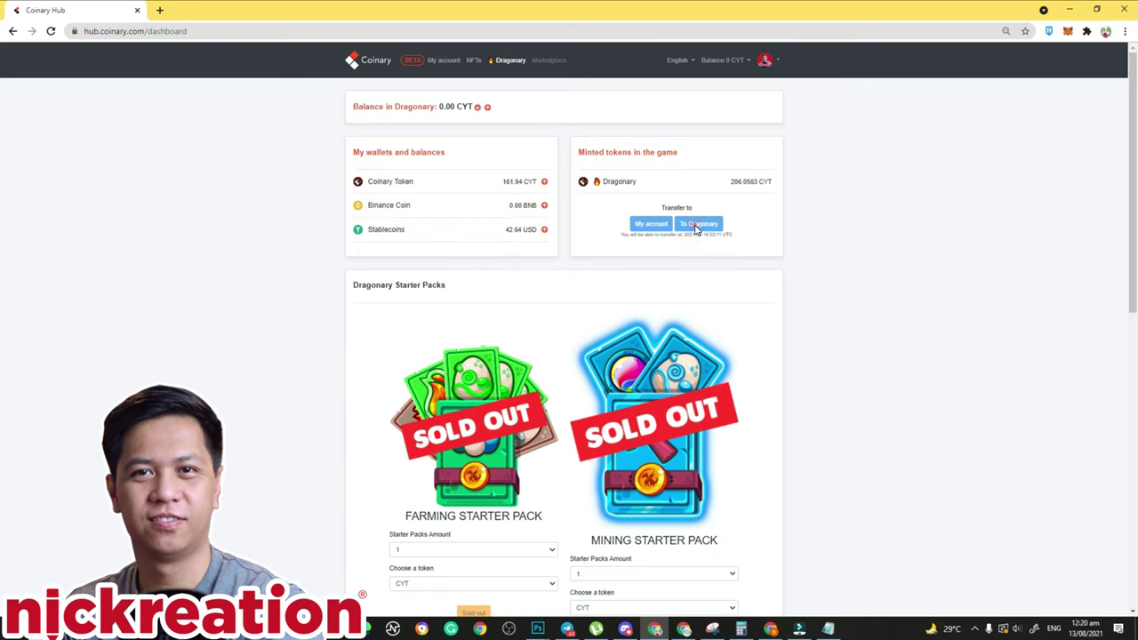
left_click(487, 107)
Look through the Dragonary Starter Packs and owned game items, and return to the wallet balances
scroll(626, 285, "down", 2)
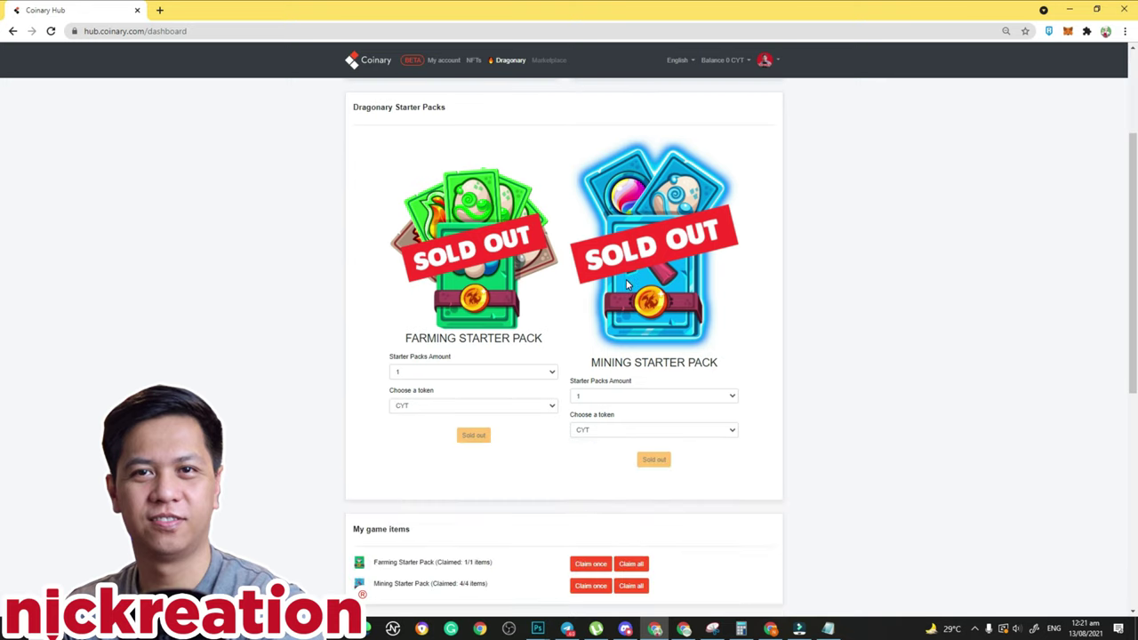
scroll(626, 284, "down", 5)
scroll(627, 282, "up", 5)
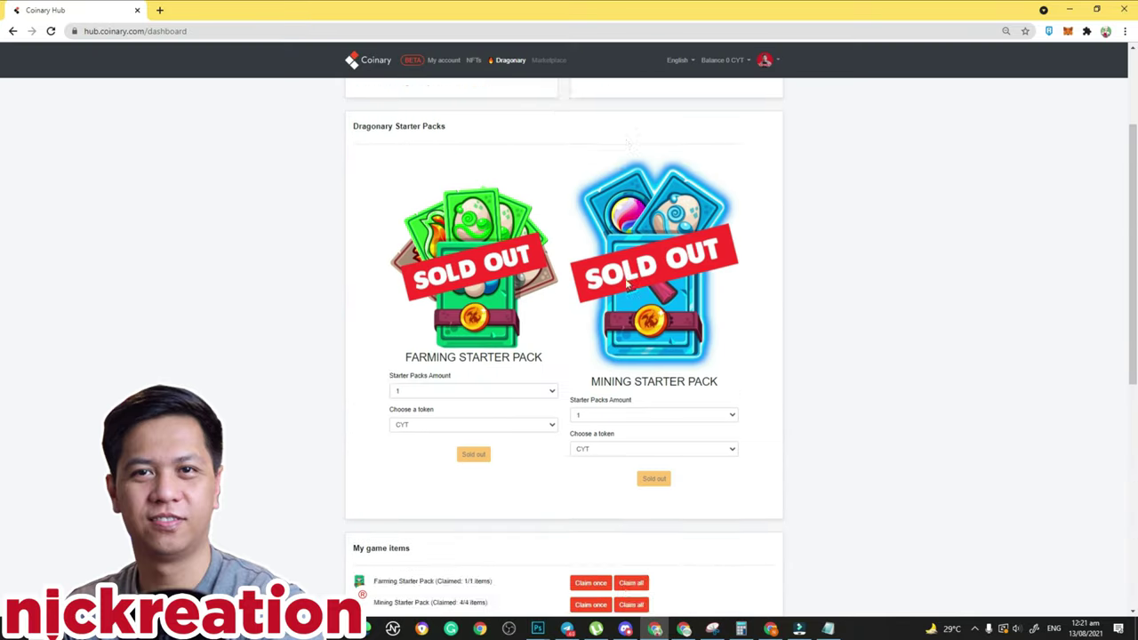
scroll(627, 283, "up", 2)
scroll(627, 285, "down", 1)
scroll(627, 285, "up", 1)
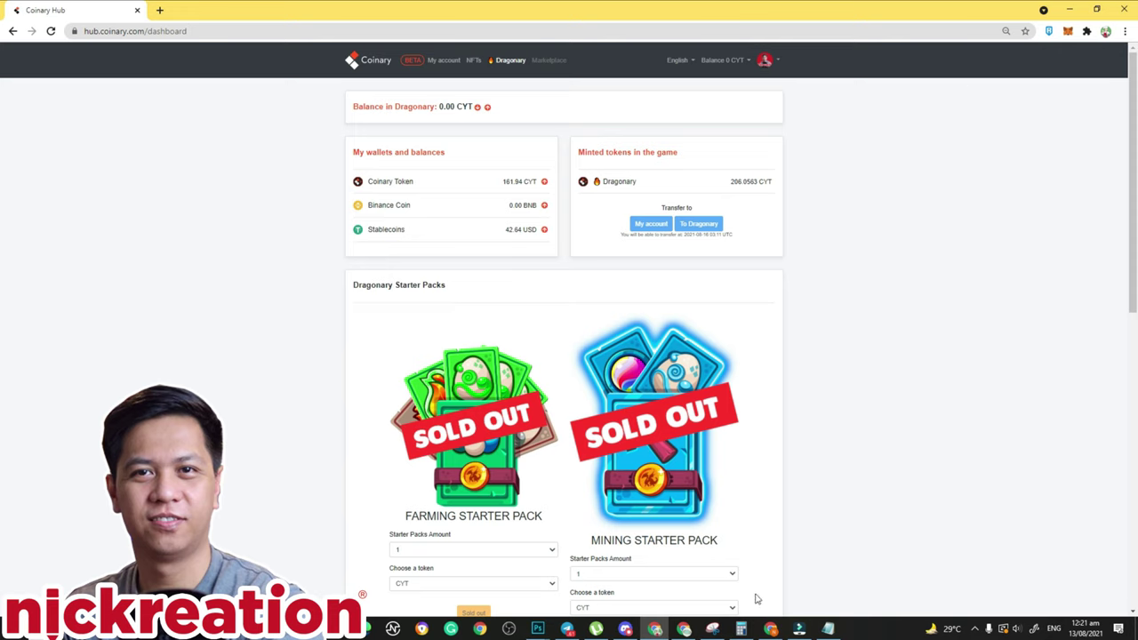
scroll(579, 291, "down", 1)
scroll(578, 291, "up", 1)
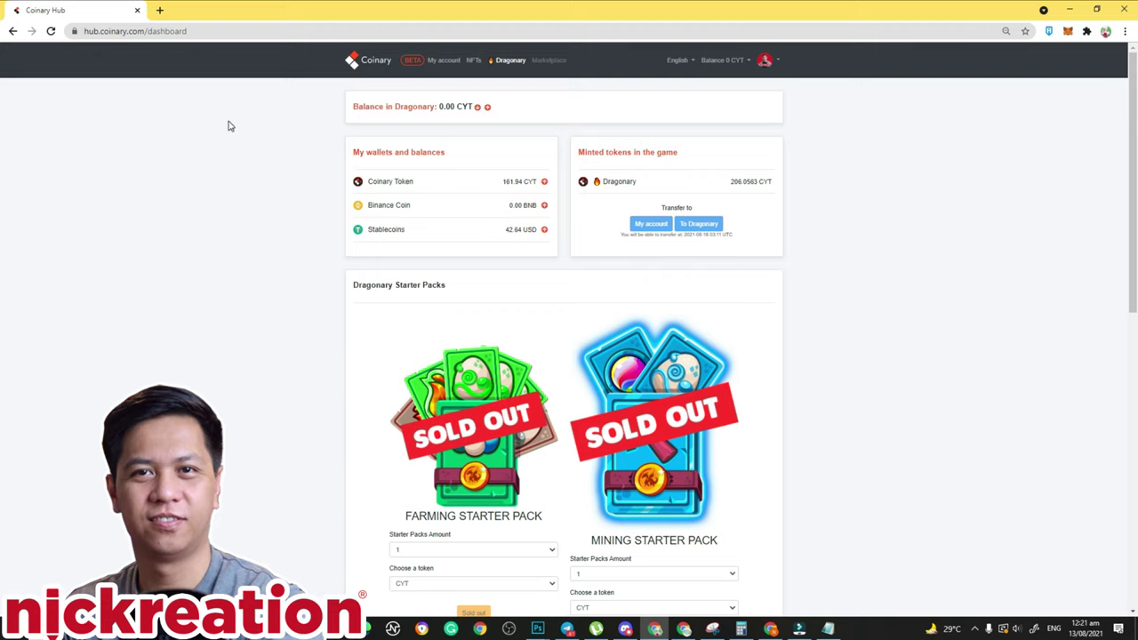
Return to ApeSwap and view its network selection and the request to add BANANA to MetaMask, dismissing both
left_click(770, 628)
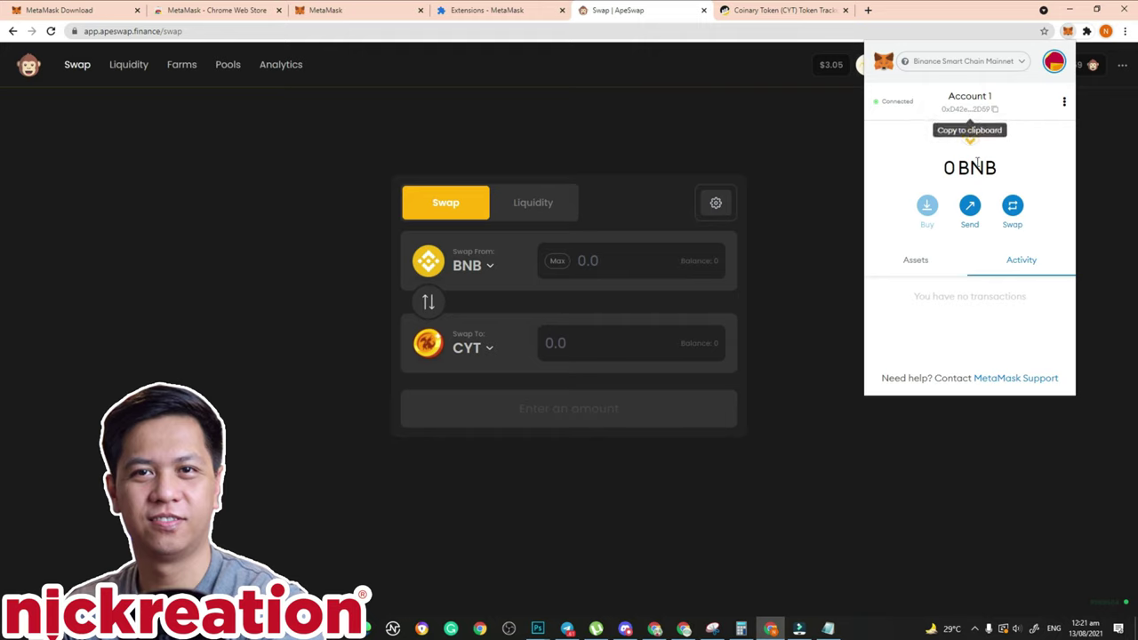
left_click(834, 247)
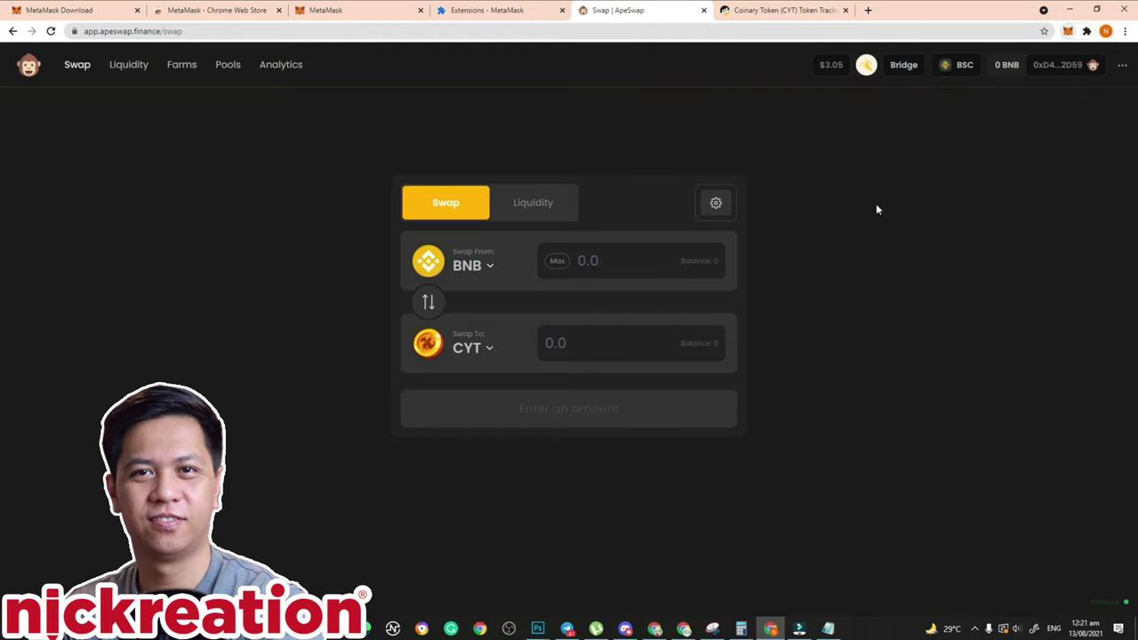
left_click(963, 67)
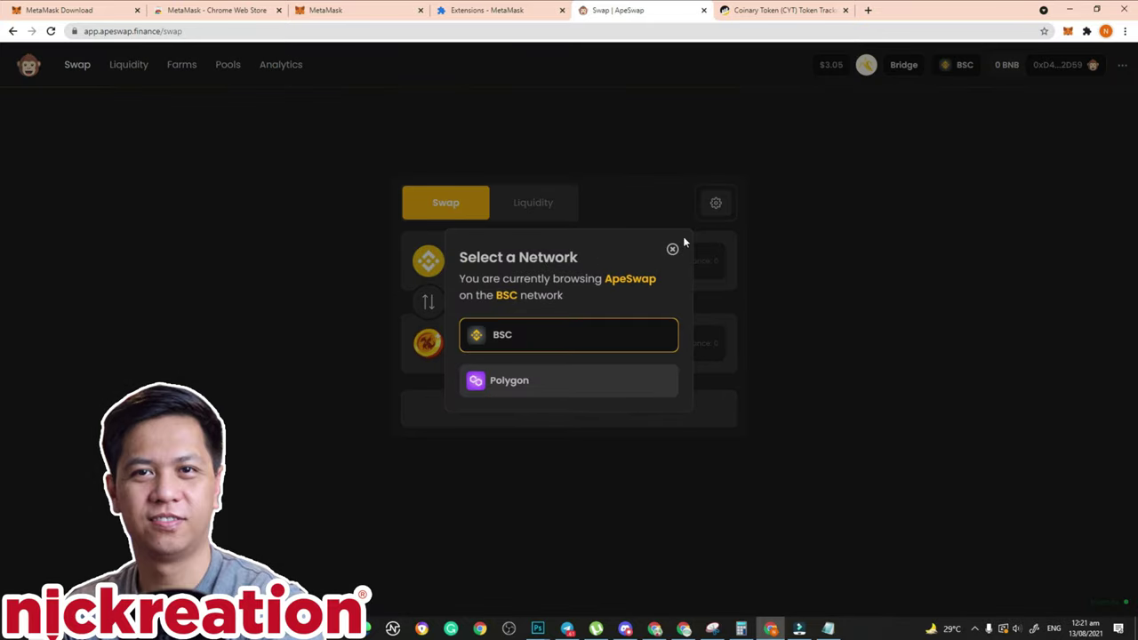
left_click(672, 249)
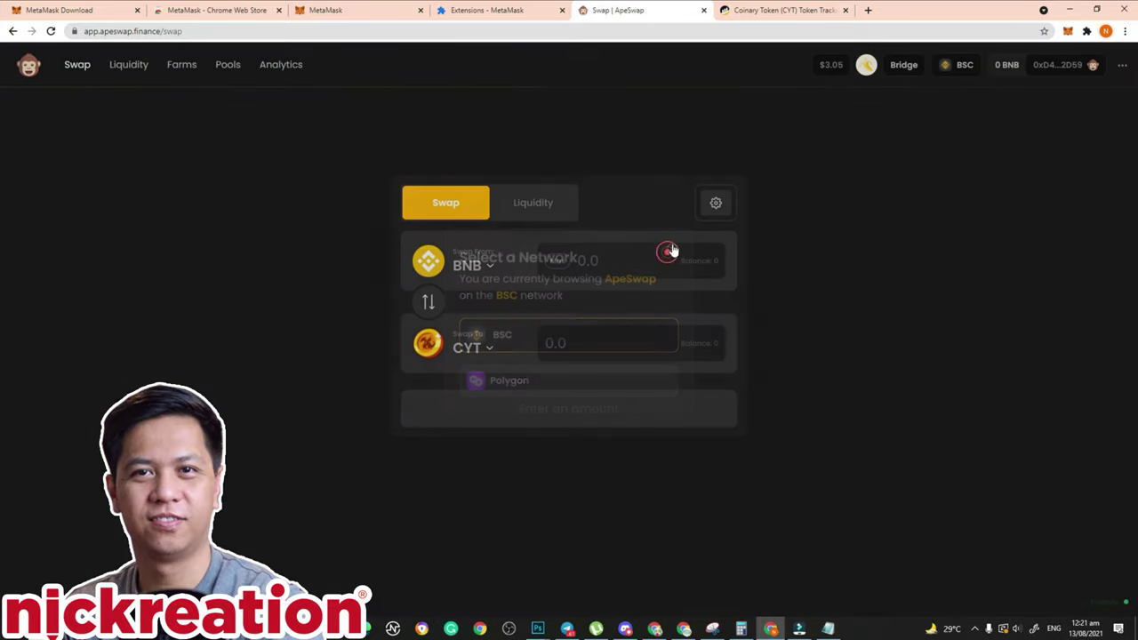
left_click(867, 68)
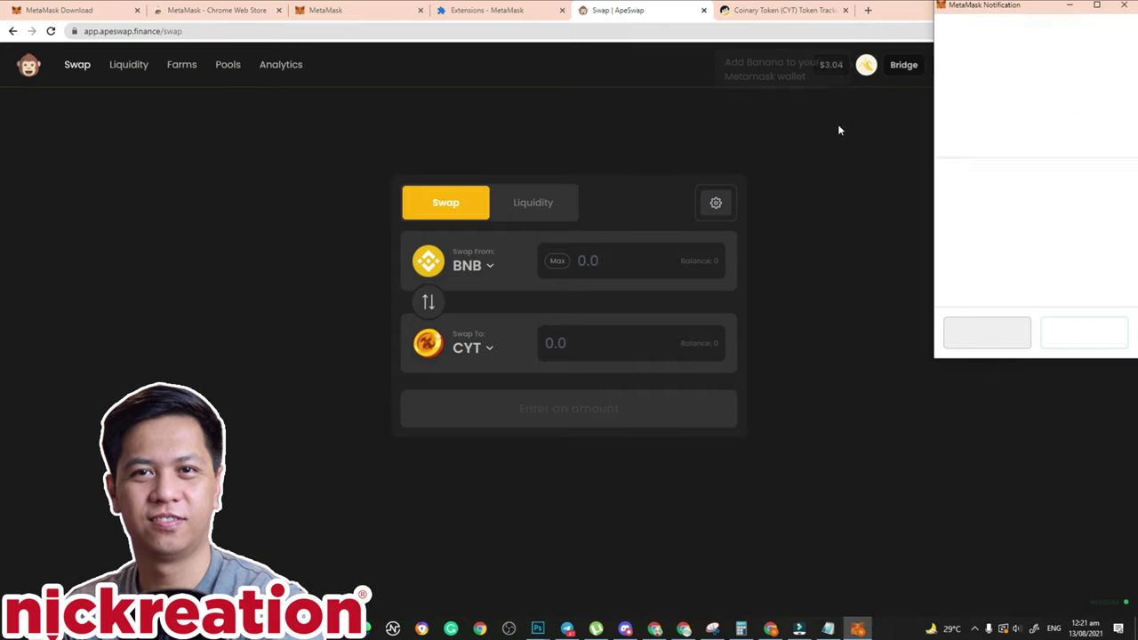
left_click(996, 331)
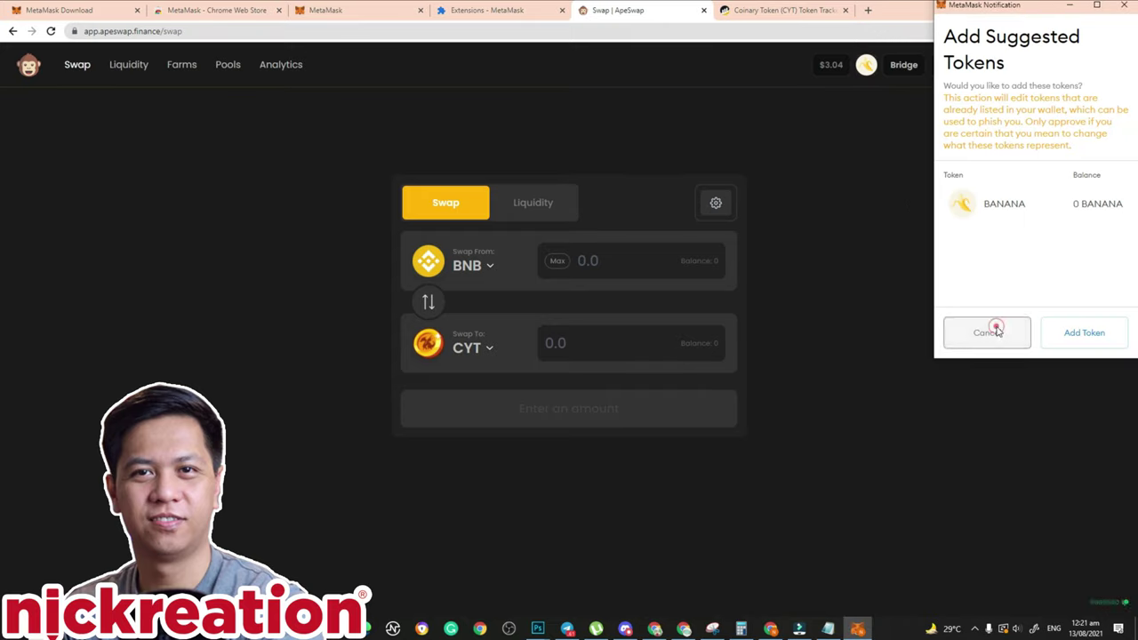
Open the ApeSwap home page and connect it to MetaMask with Account 1, approving access to the account's address
left_click(29, 70)
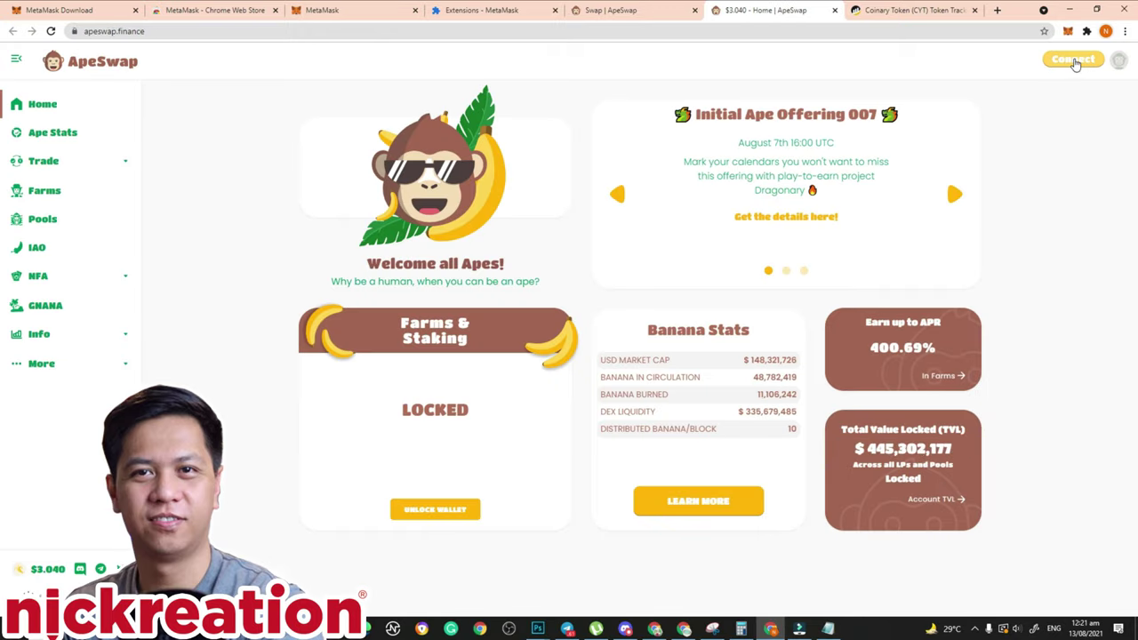
left_click(1075, 62)
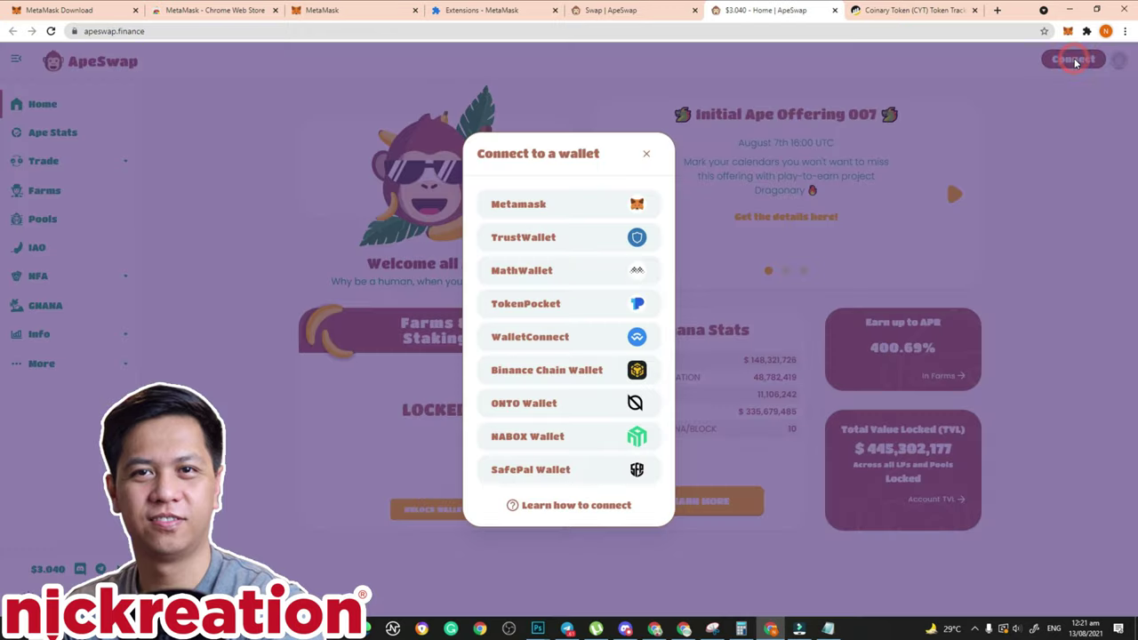
left_click(539, 209)
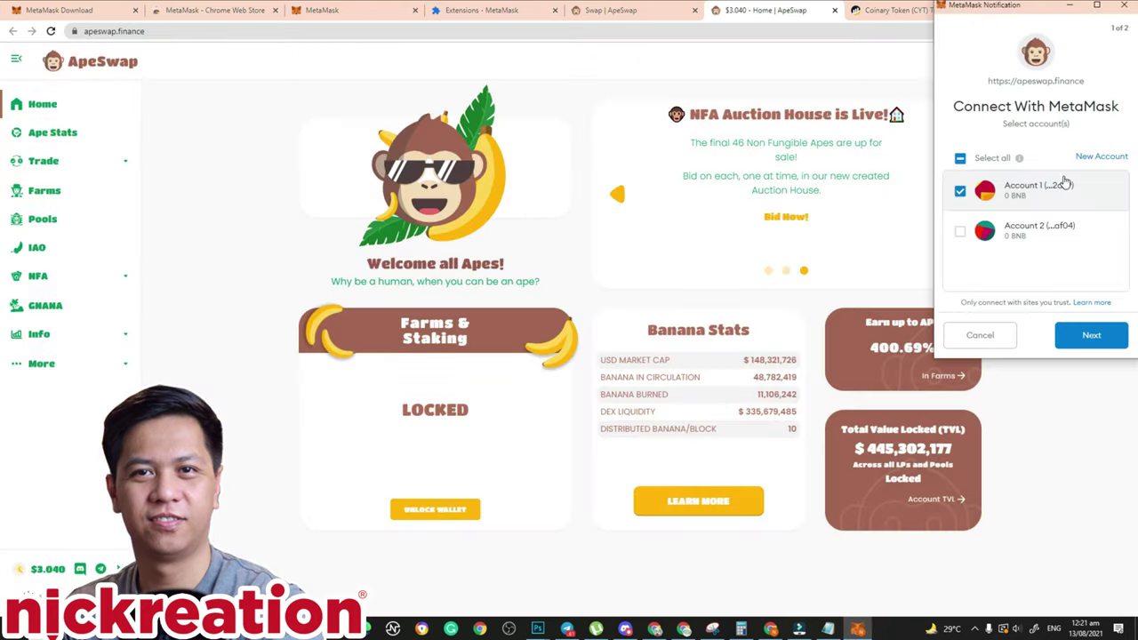
left_click(1111, 346)
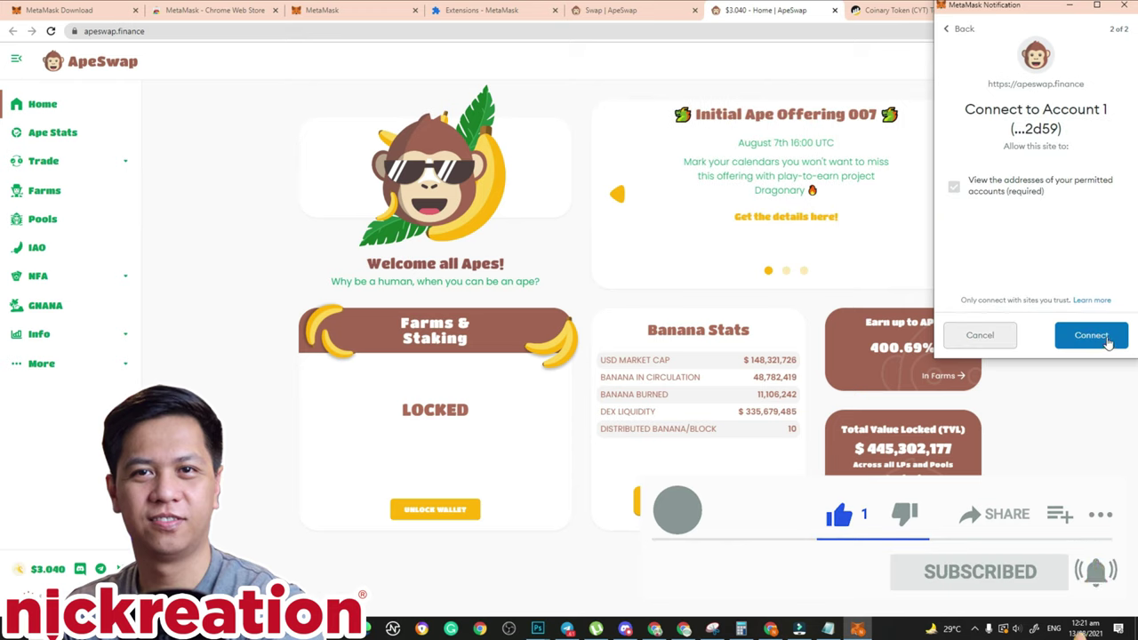
left_click(1116, 349)
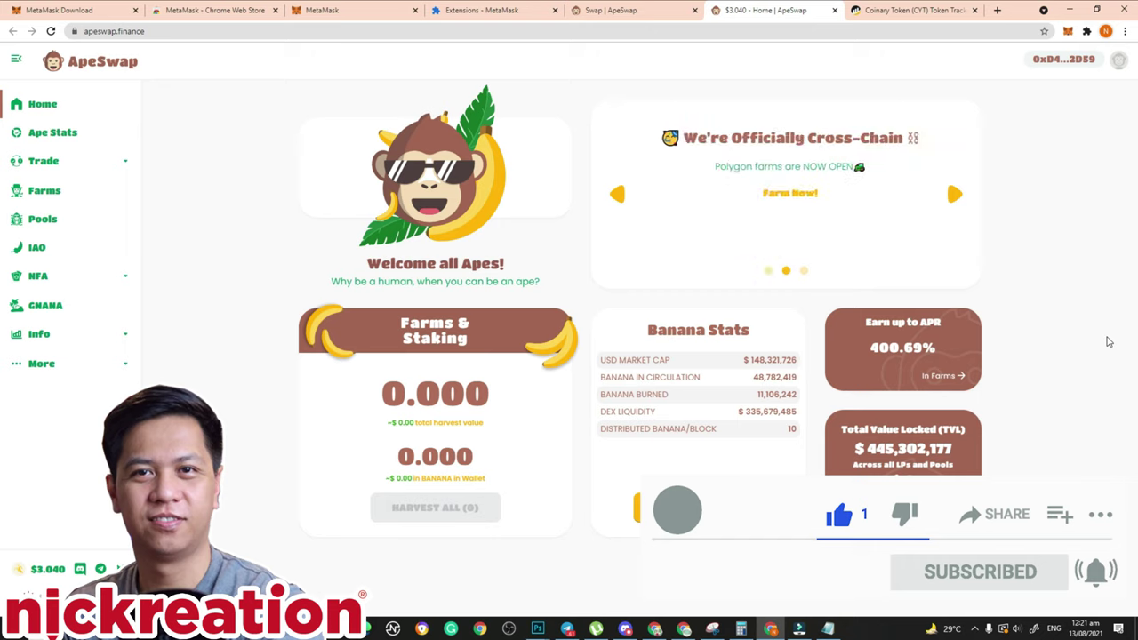
Look through the token assets of Account 1 in MetaMask, including the BANANA token's details, and close the wallet
left_click(1068, 32)
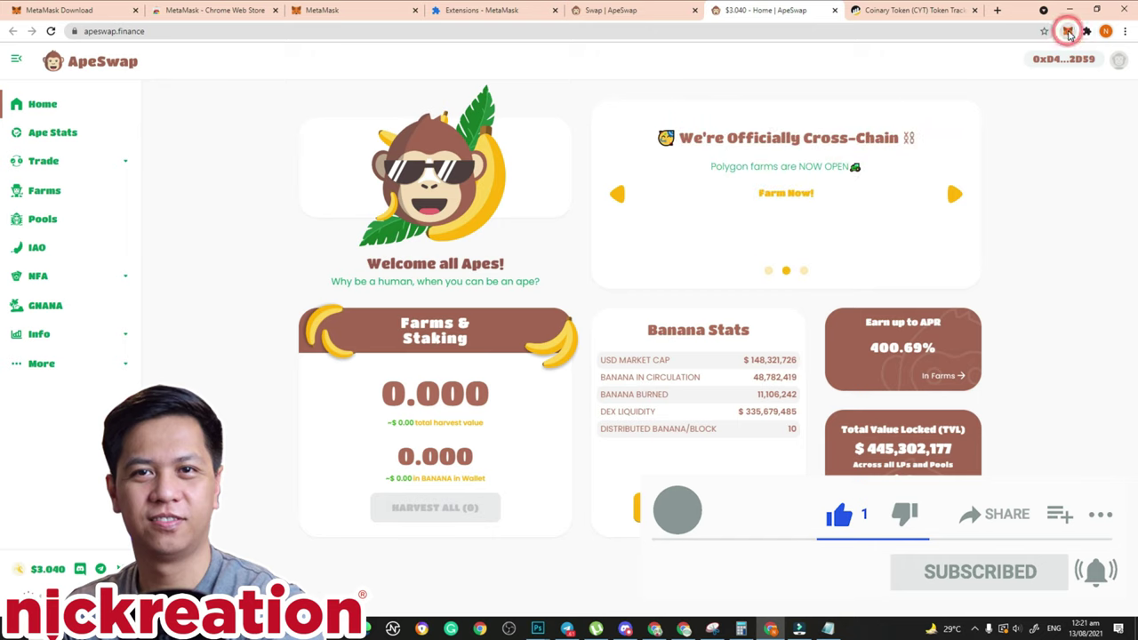
left_click(917, 260)
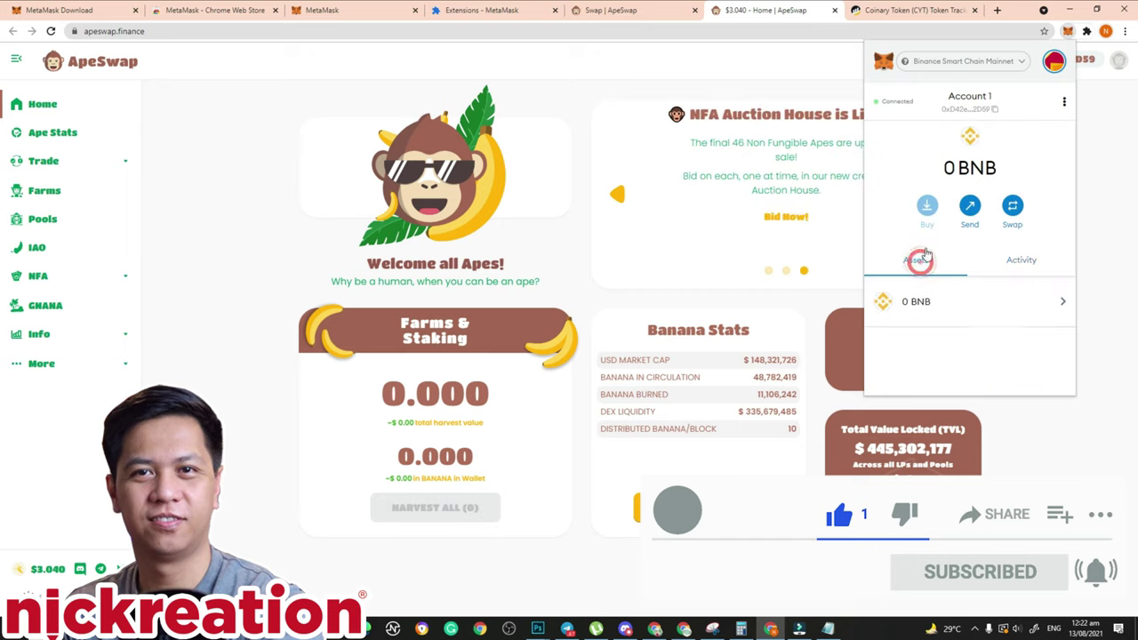
scroll(969, 221, "down", 3)
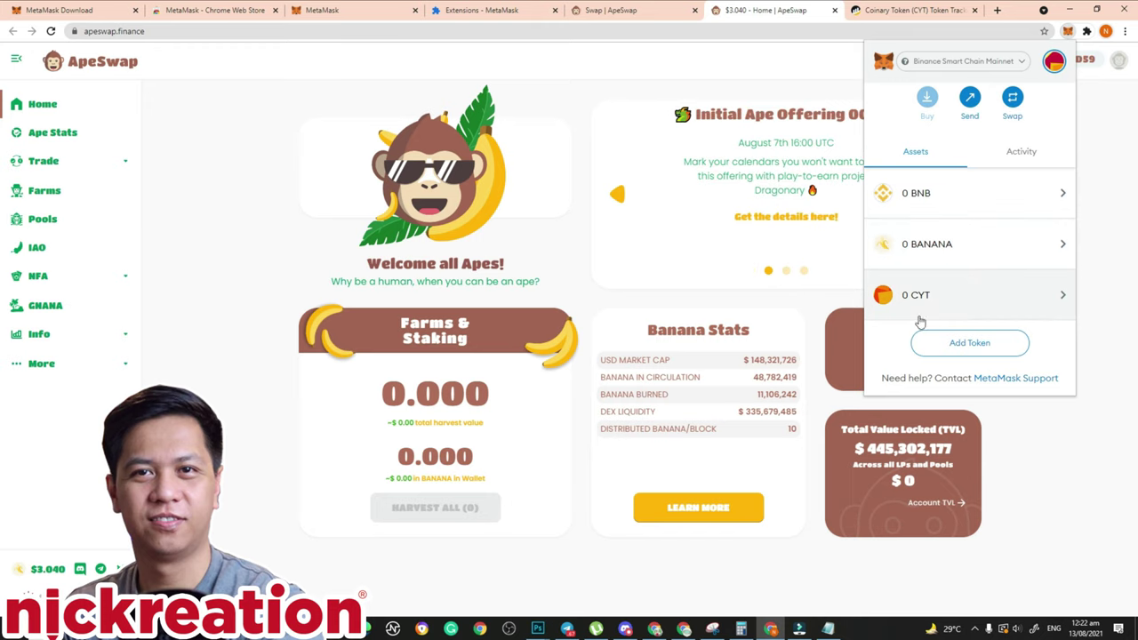
left_click(1029, 241)
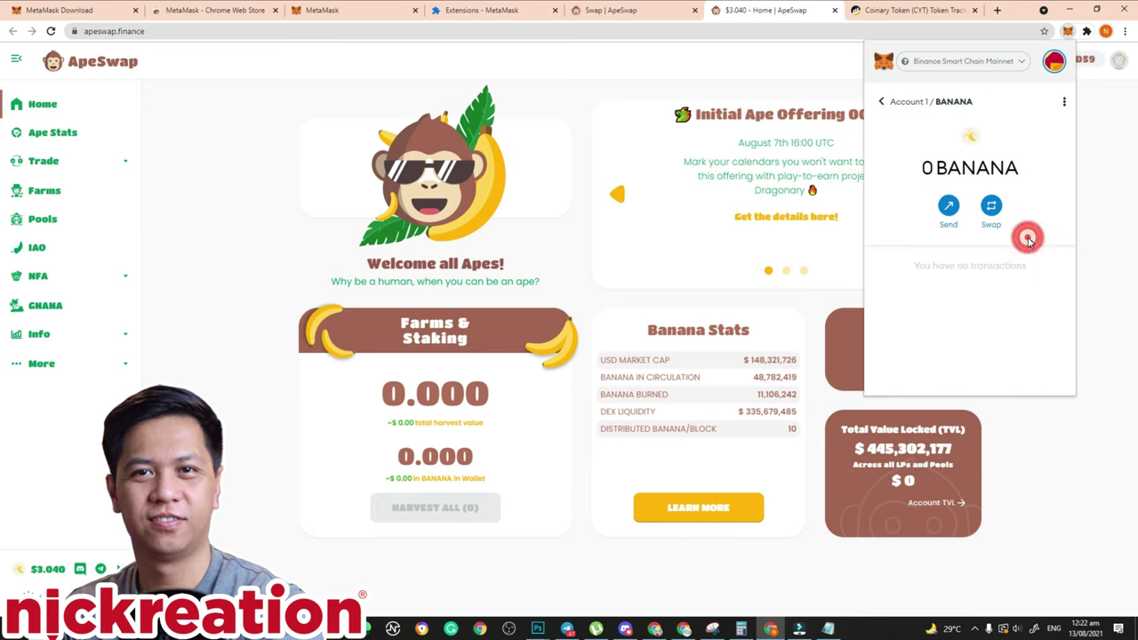
left_click(883, 102)
left_click(1099, 194)
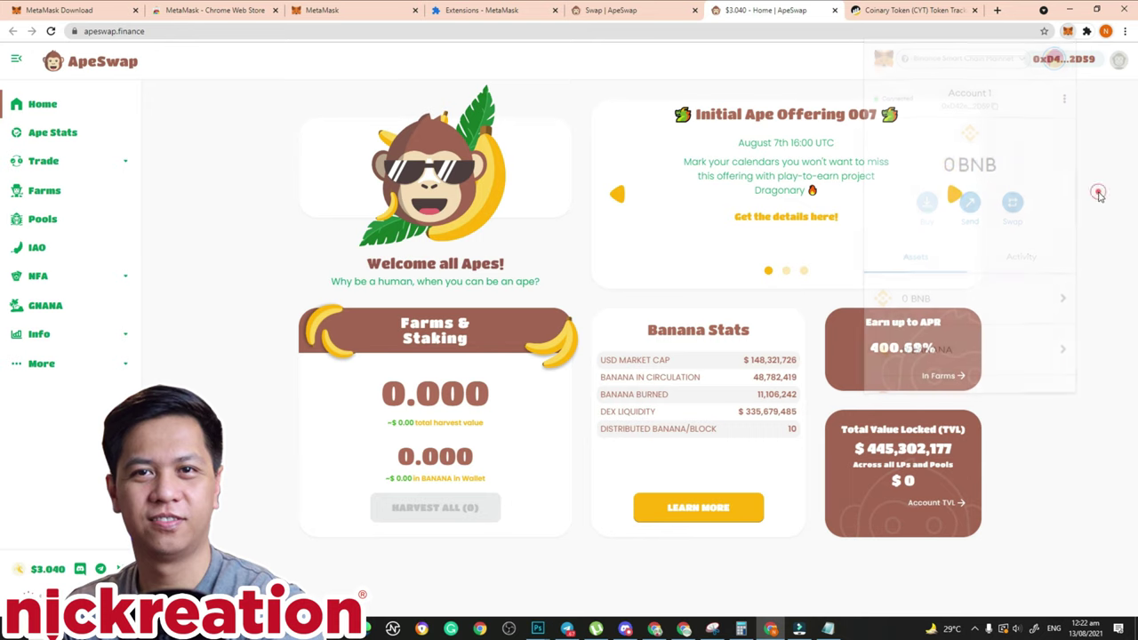
left_click(1067, 31)
left_click(1103, 195)
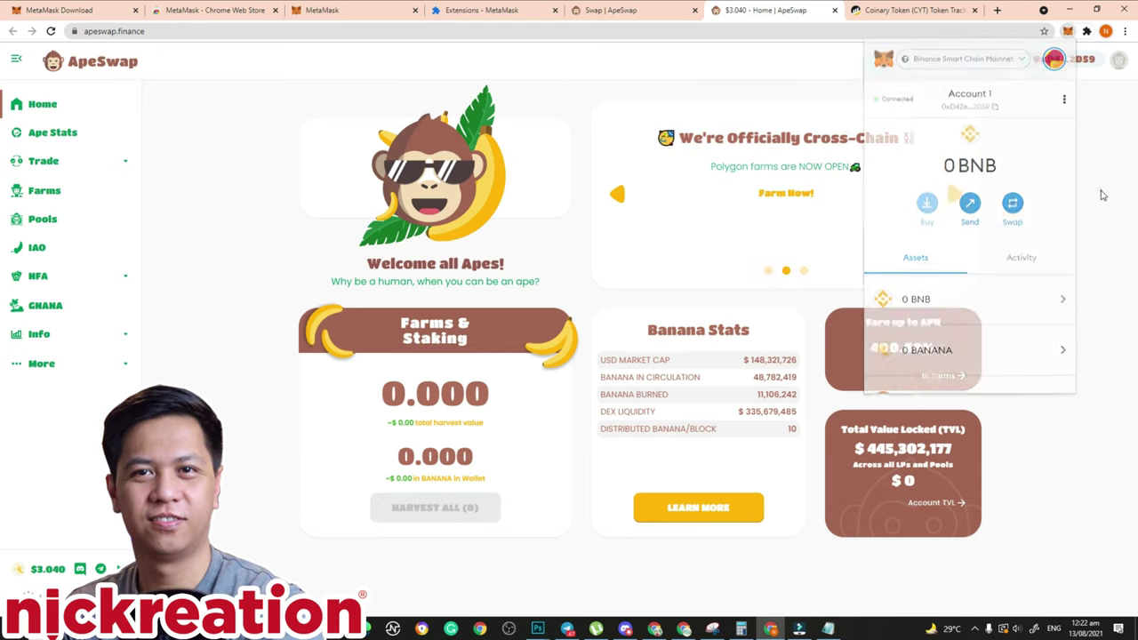